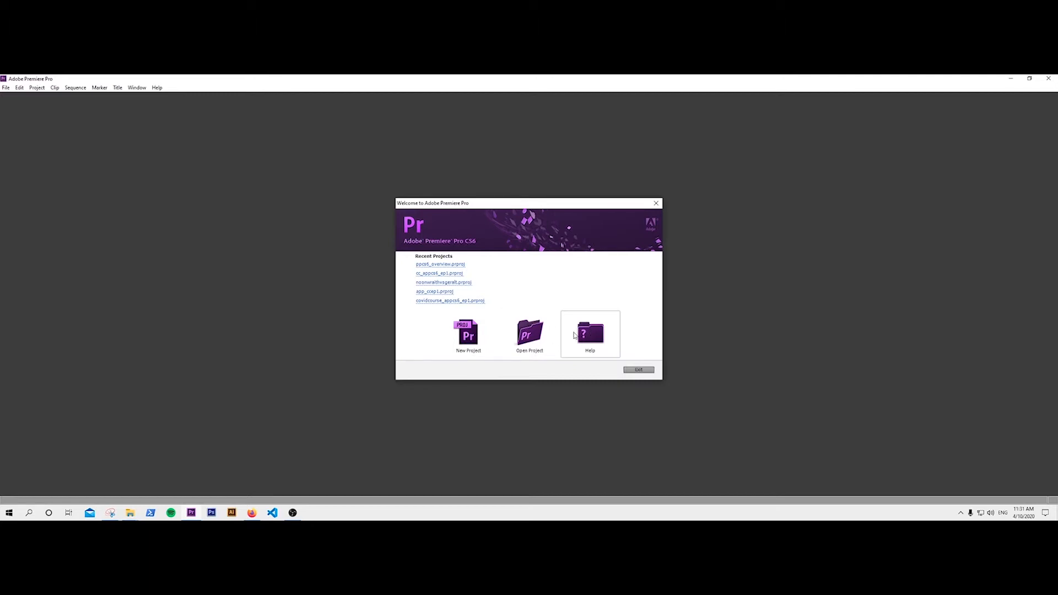
Create a project named 'overview' with a Sequence 01 using the HDV 1080p30 preset.
{"action": "left_click", "coordinate": [468, 333]}
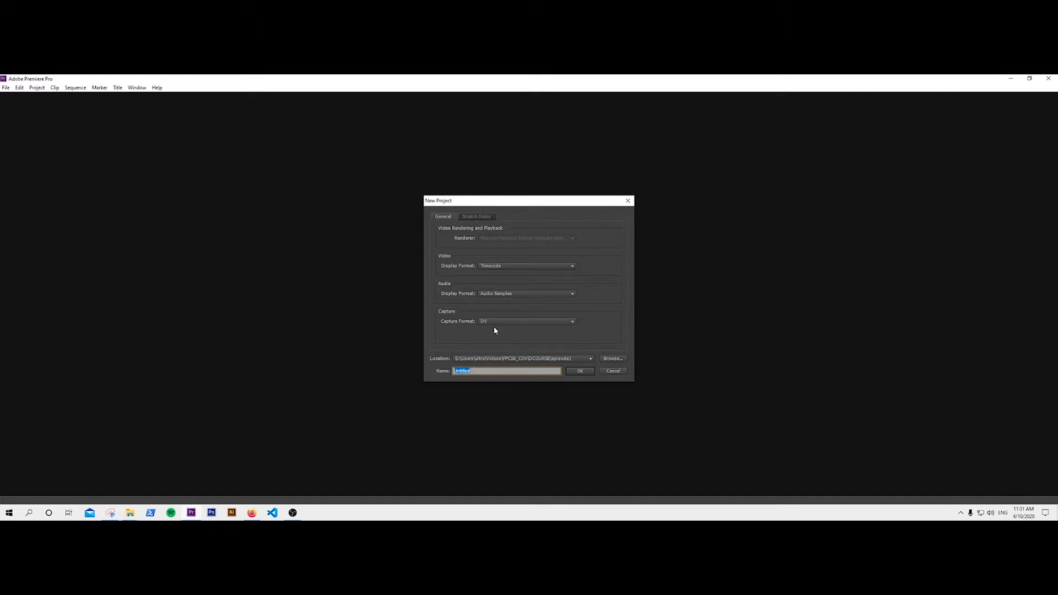
{"action": "left_click", "coordinate": [496, 370]}
{"action": "key", "text": "BackSpace"}
{"action": "key", "text": "BackSpace"}
{"action": "key", "text": "BackSpace"}
{"action": "key", "text": "BackSpace"}
{"action": "key", "text": "BackSpace"}
{"action": "key", "text": "BackSpace"}
{"action": "key", "text": "Return"}
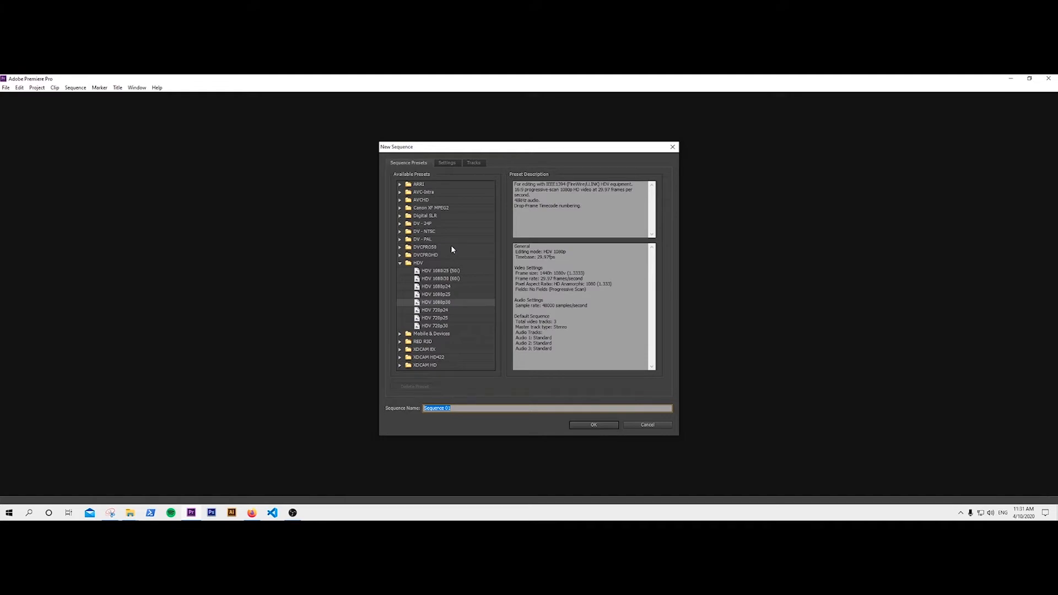
{"action": "left_click", "coordinate": [600, 427]}
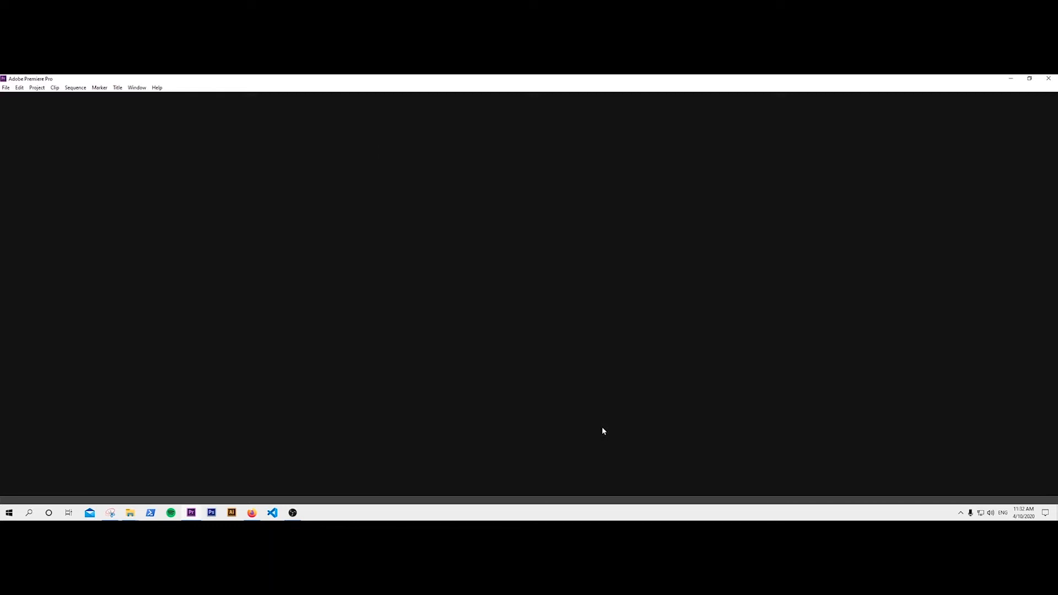
{"action": "left_click", "coordinate": [277, 410]}
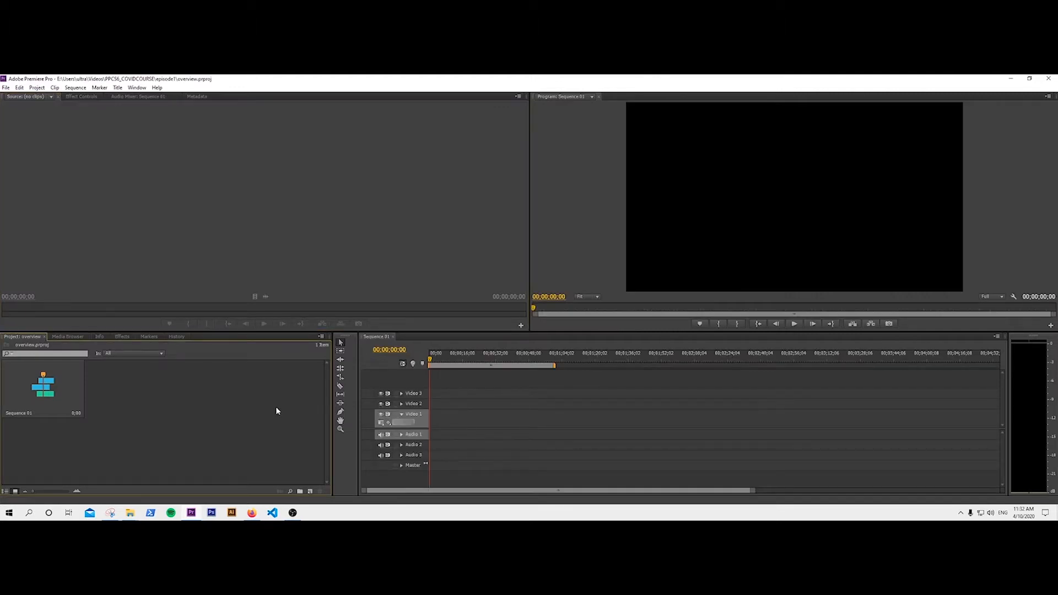
{"action": "left_click", "coordinate": [258, 157]}
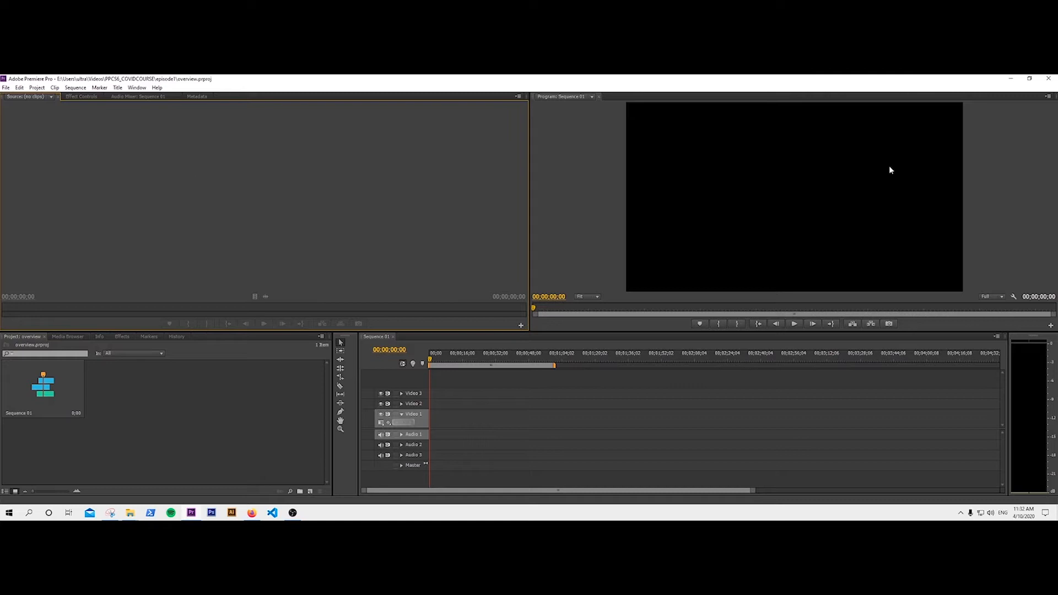
{"action": "left_click", "coordinate": [819, 405]}
{"action": "left_click", "coordinate": [305, 424]}
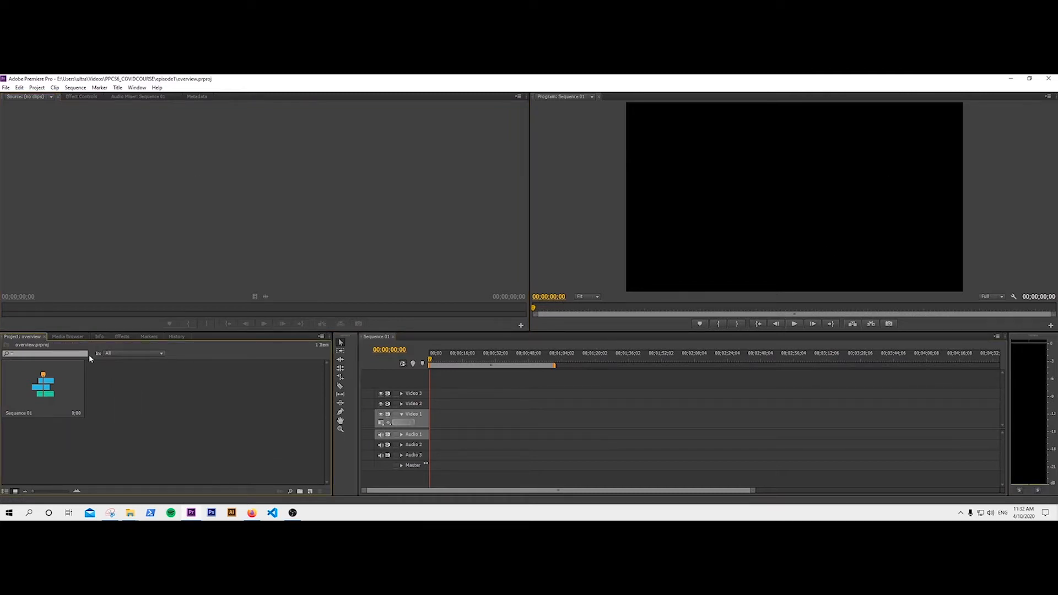
{"action": "left_click", "coordinate": [67, 336]}
{"action": "left_click", "coordinate": [122, 336]}
{"action": "left_click", "coordinate": [152, 337]}
{"action": "left_click", "coordinate": [22, 336]}
{"action": "left_click", "coordinate": [69, 336]}
{"action": "left_click", "coordinate": [101, 337]}
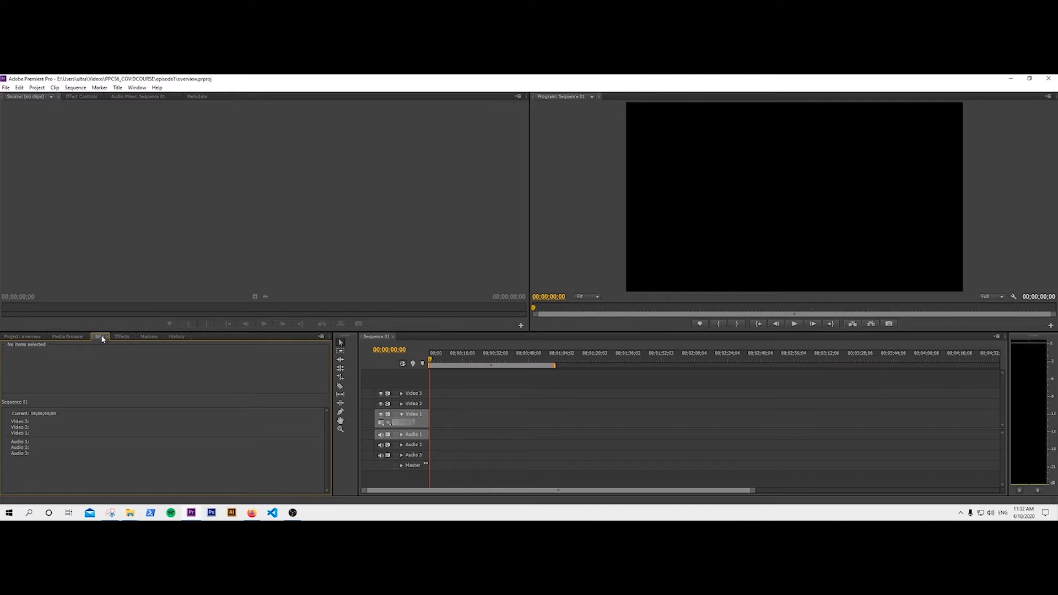
{"action": "left_click", "coordinate": [121, 336]}
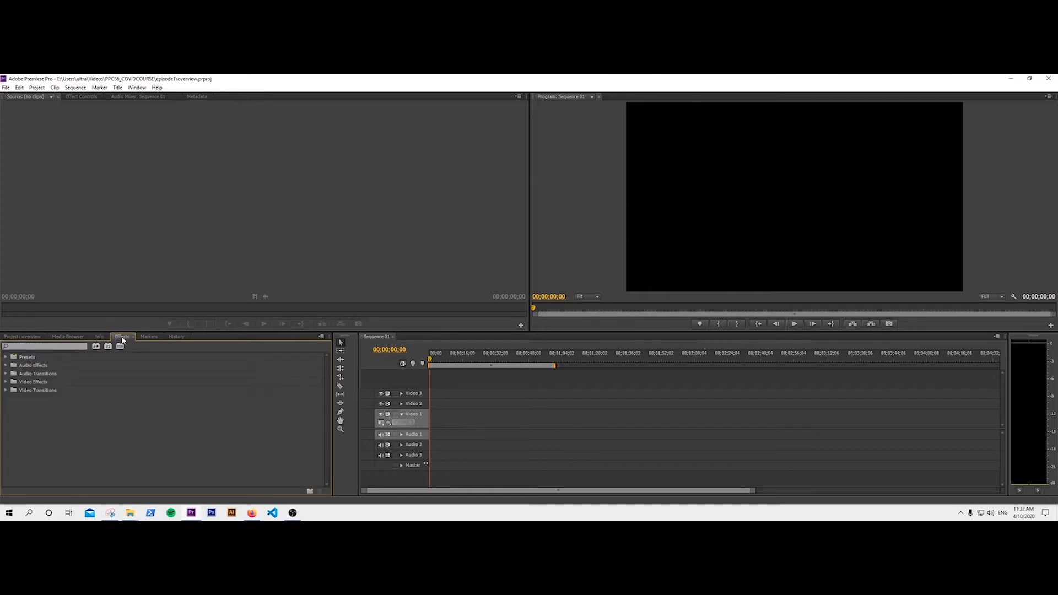
{"action": "left_click", "coordinate": [150, 337]}
{"action": "left_click", "coordinate": [178, 337]}
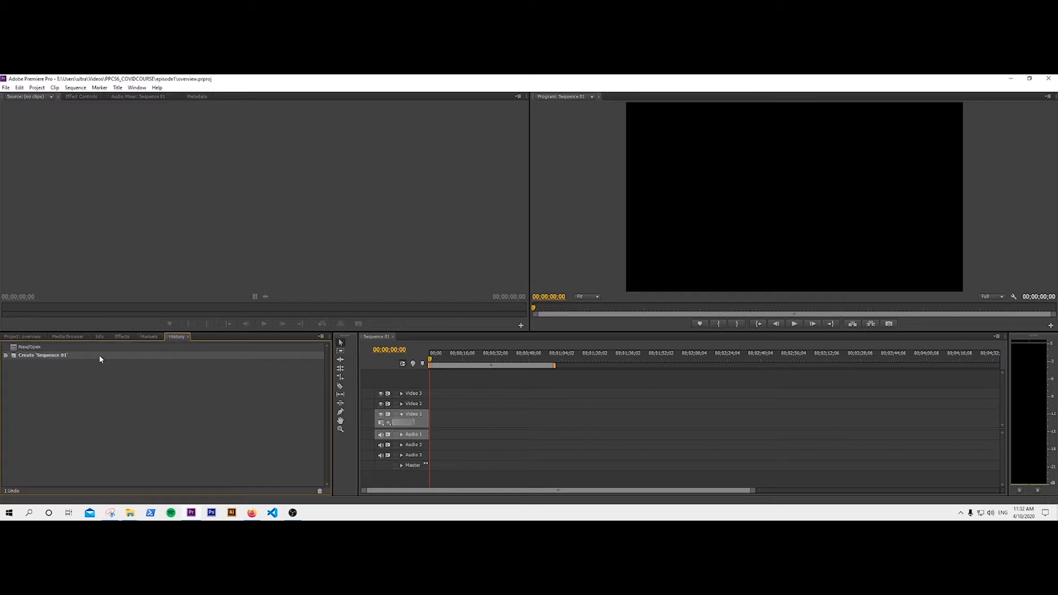
{"action": "left_click", "coordinate": [24, 338]}
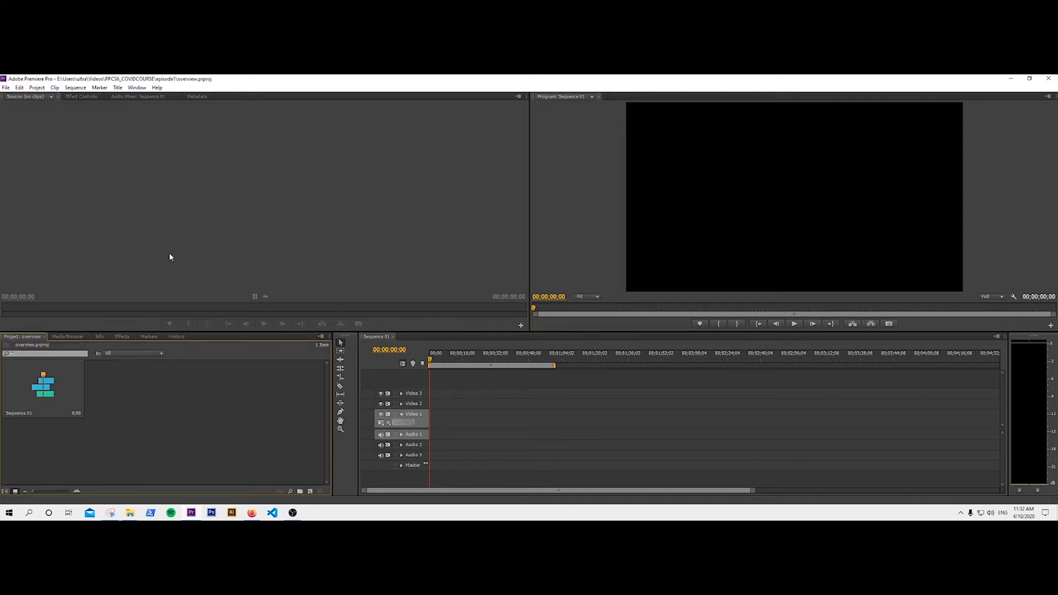
{"action": "left_click", "coordinate": [131, 97]}
{"action": "left_click", "coordinate": [196, 96]}
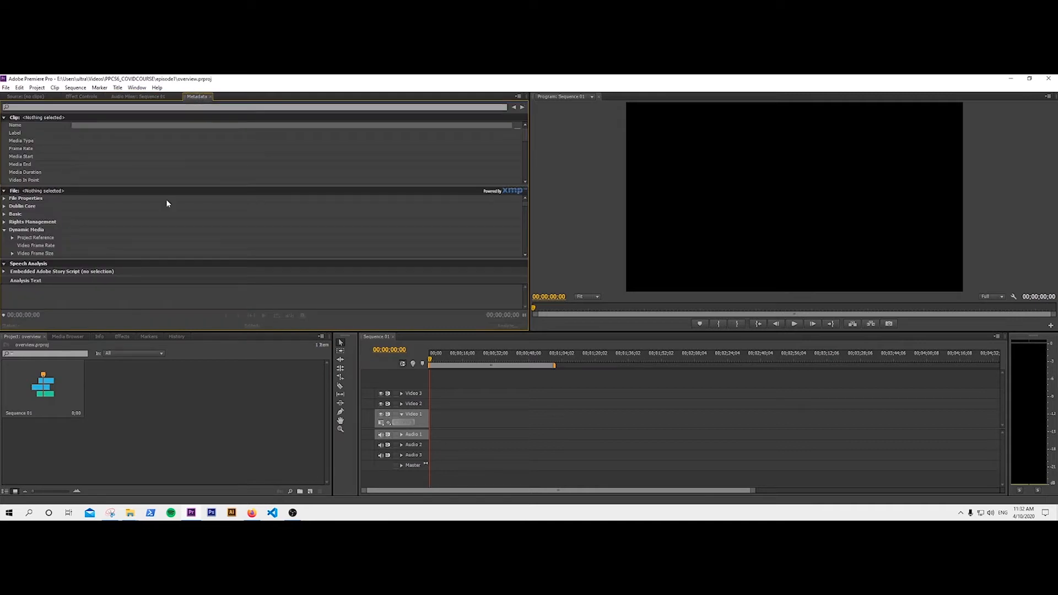
{"action": "left_click", "coordinate": [23, 97]}
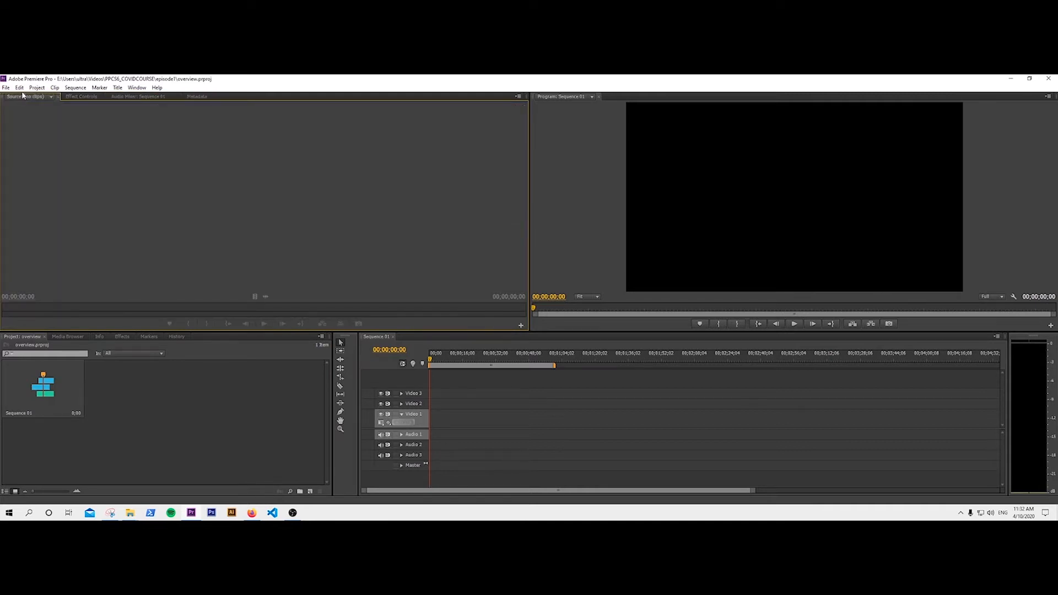
{"action": "left_click", "coordinate": [691, 147]}
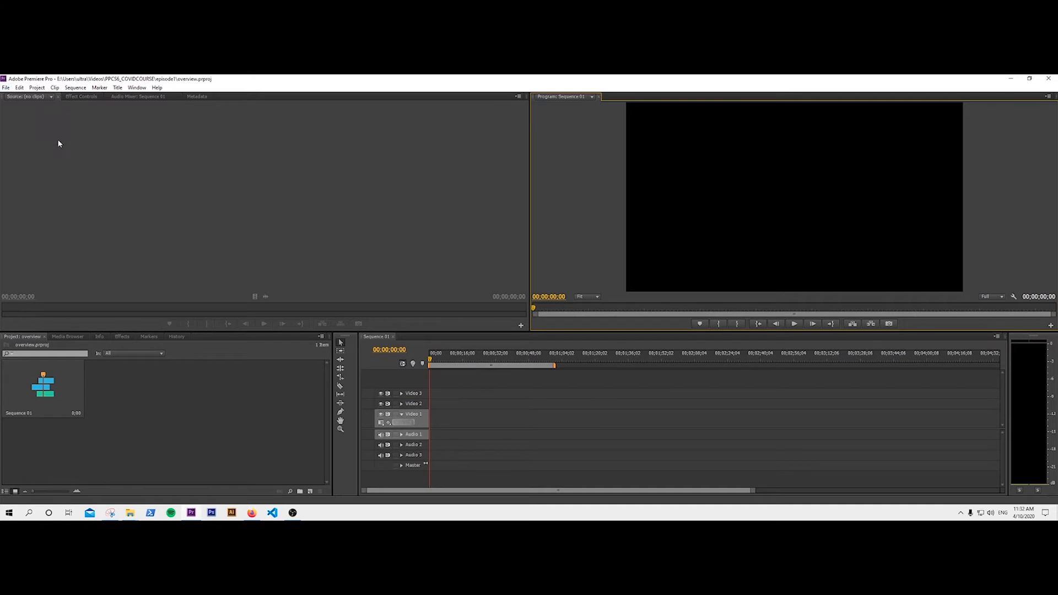
{"action": "left_click", "coordinate": [7, 89]}
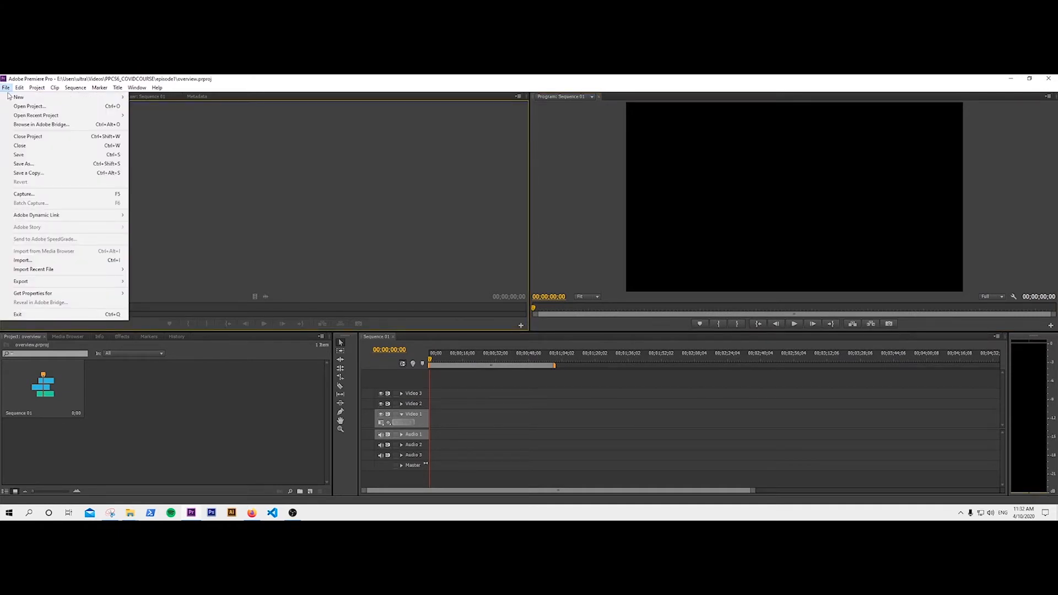
Look through the Edit menu, then show the Window > Workspace list of layouts.
{"action": "mouse_move", "coordinate": [18, 100]}
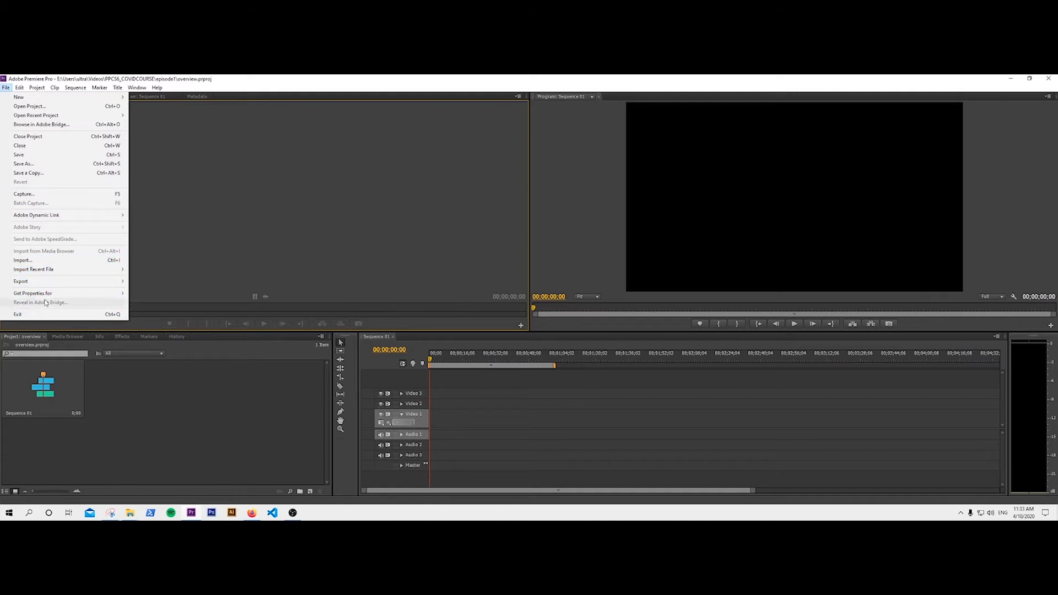
{"action": "left_click", "coordinate": [22, 88]}
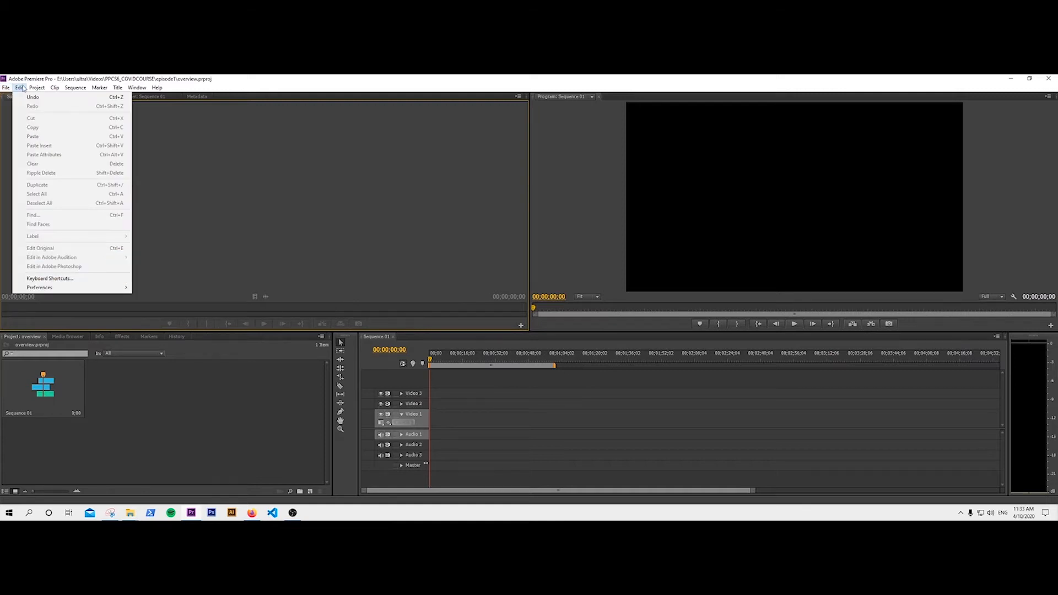
{"action": "mouse_move", "coordinate": [39, 91]}
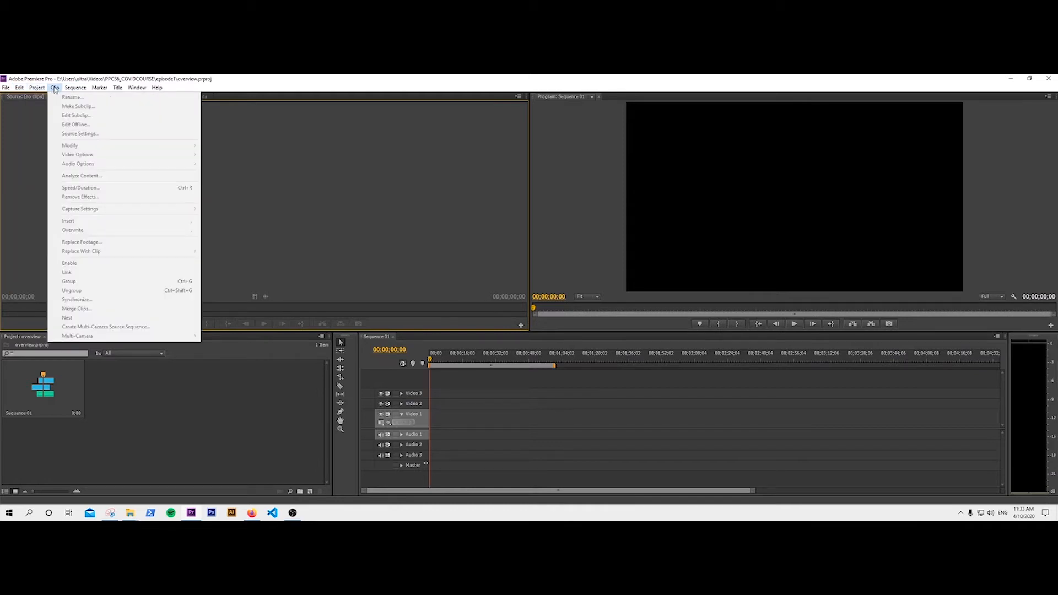
{"action": "mouse_move", "coordinate": [75, 90]}
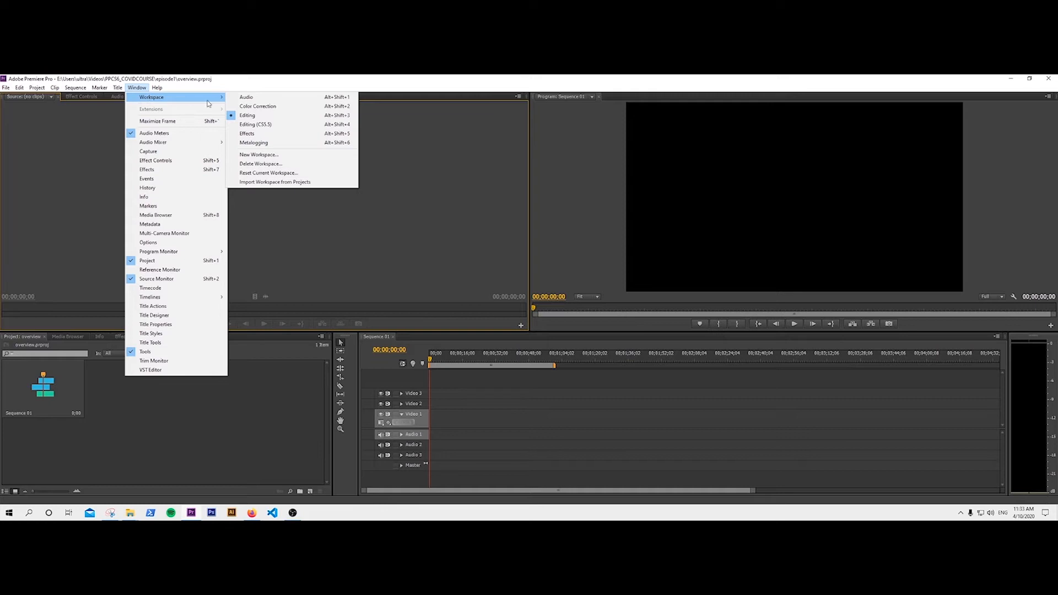
Switch to the Audio workspace, move the program monitor, then reset that workspace layout.
{"action": "left_click", "coordinate": [253, 98]}
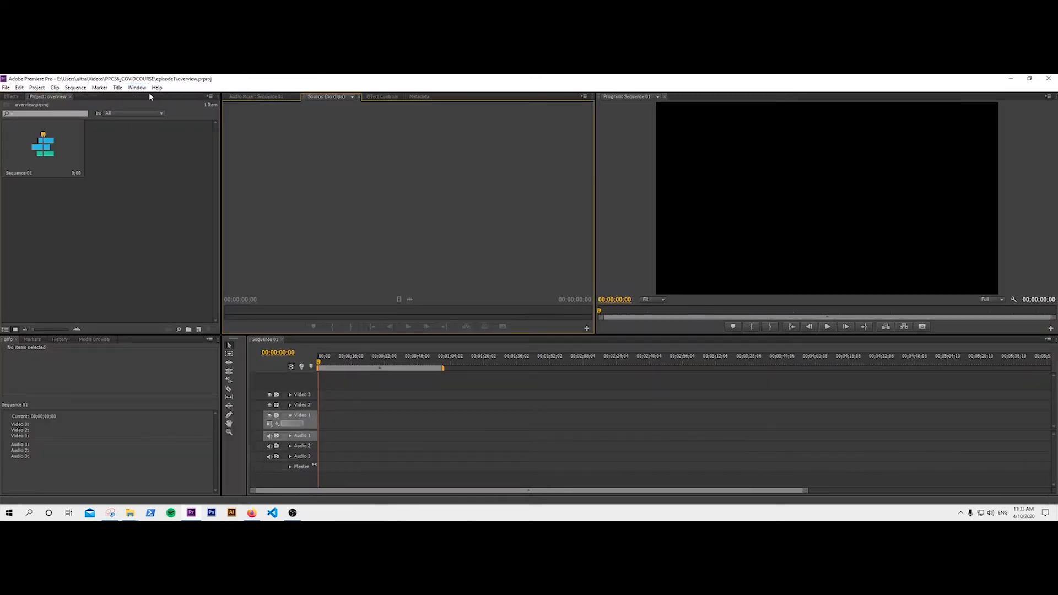
{"action": "left_click_drag", "start_coordinate": [598, 95], "coordinate": [582, 370]}
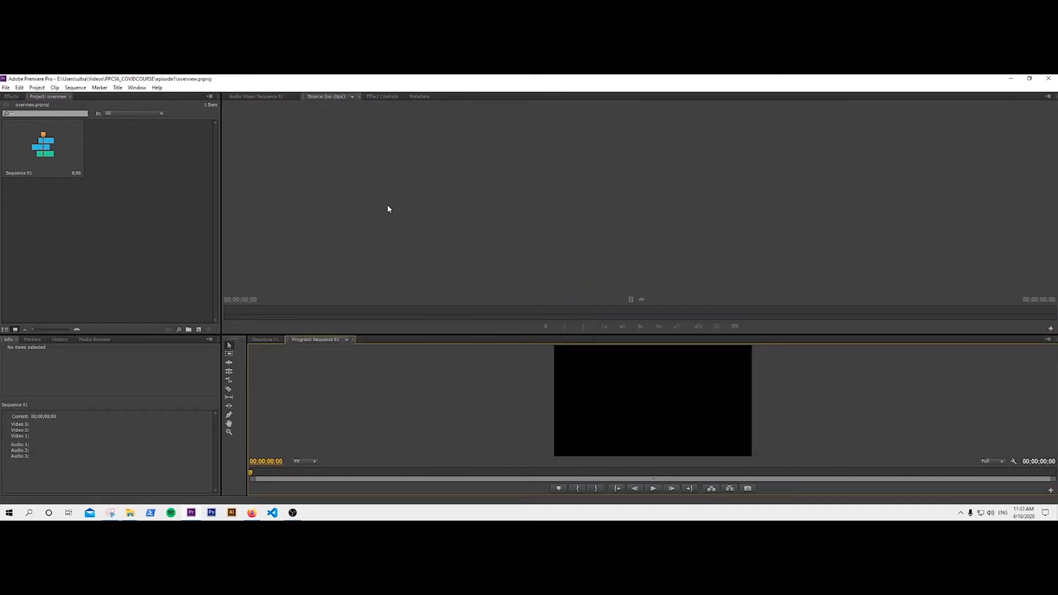
{"action": "left_click", "coordinate": [137, 88]}
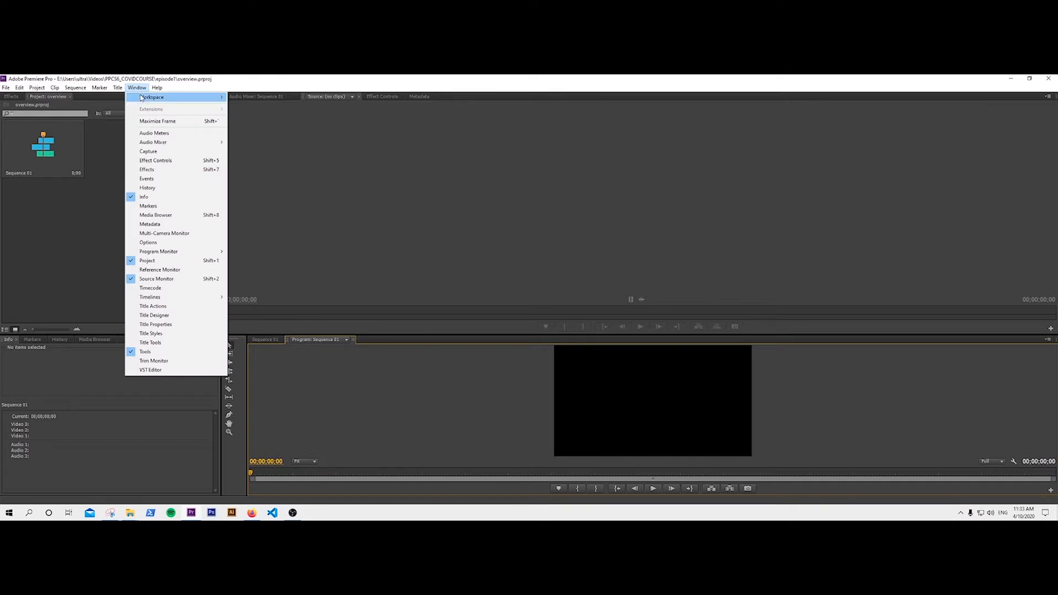
{"action": "mouse_move", "coordinate": [142, 98]}
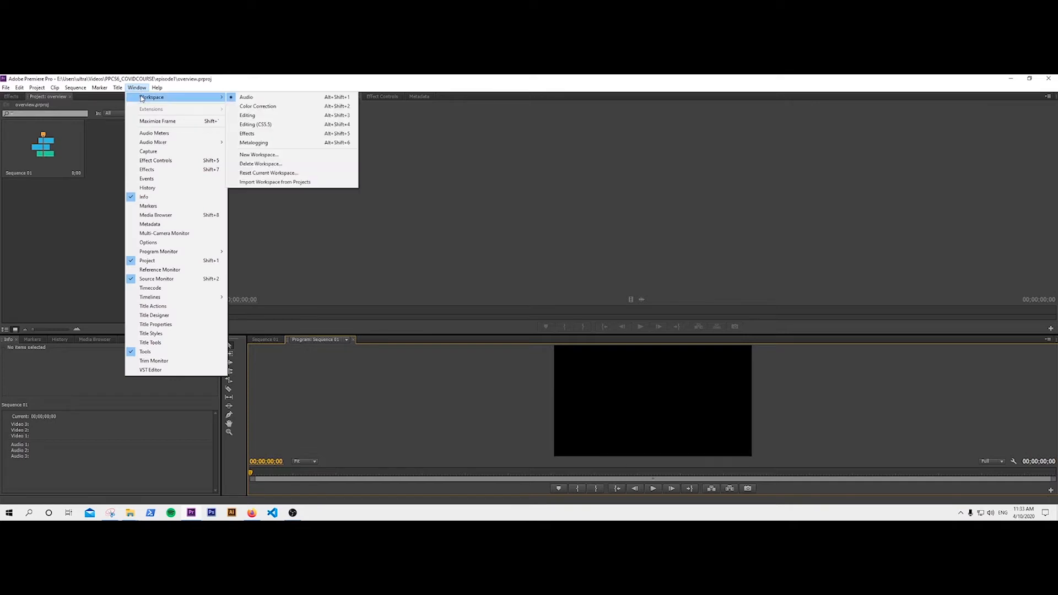
{"action": "left_click", "coordinate": [278, 176]}
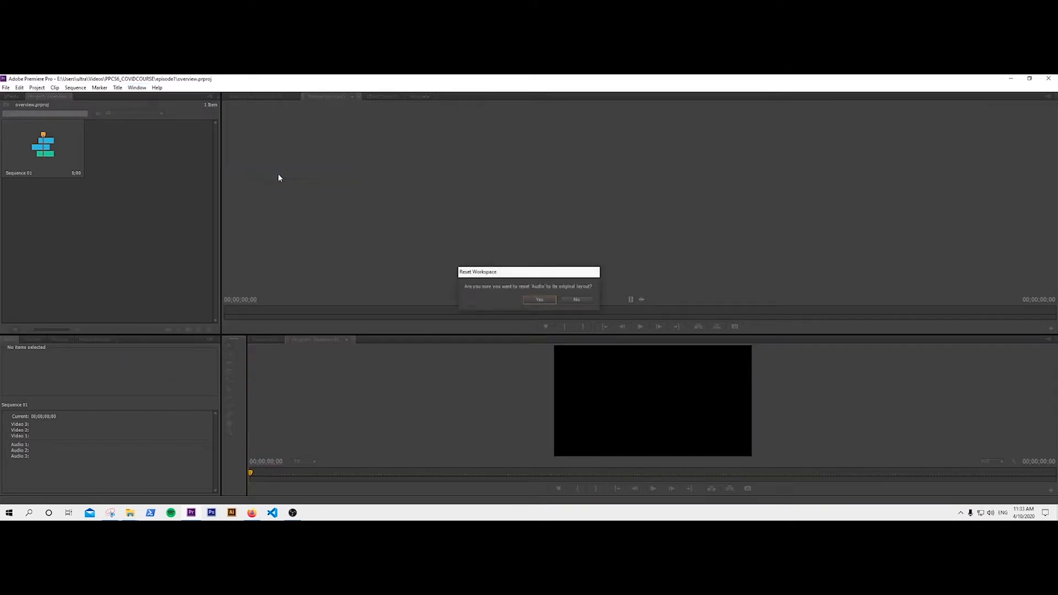
{"action": "left_click", "coordinate": [546, 301]}
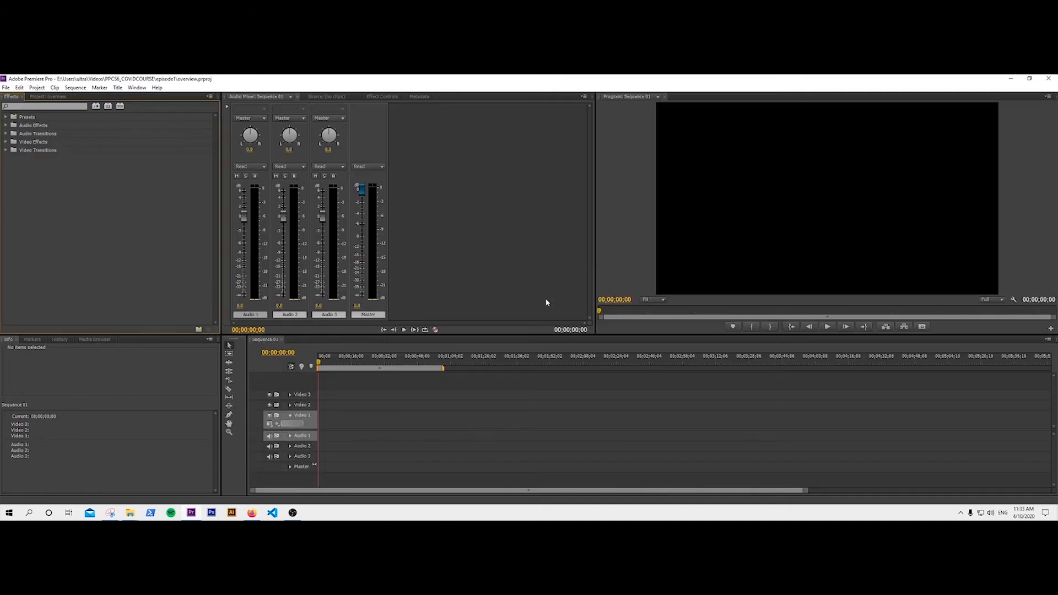
Switch to the Editing workspace and show the Project panel's contents.
{"action": "left_click", "coordinate": [138, 90]}
{"action": "mouse_move", "coordinate": [142, 97]}
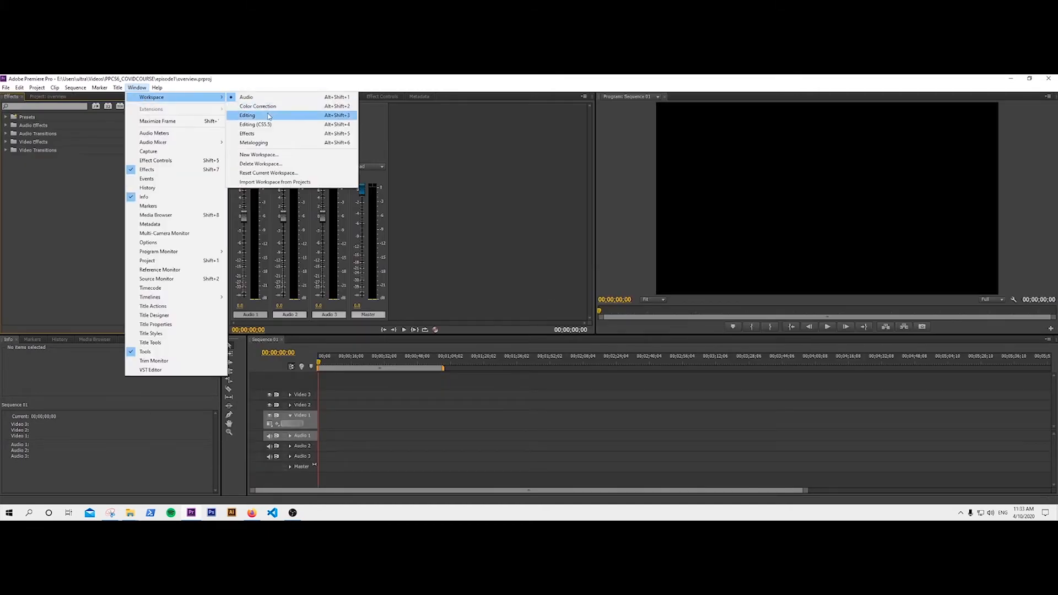
{"action": "left_click", "coordinate": [259, 114]}
{"action": "left_click", "coordinate": [439, 241]}
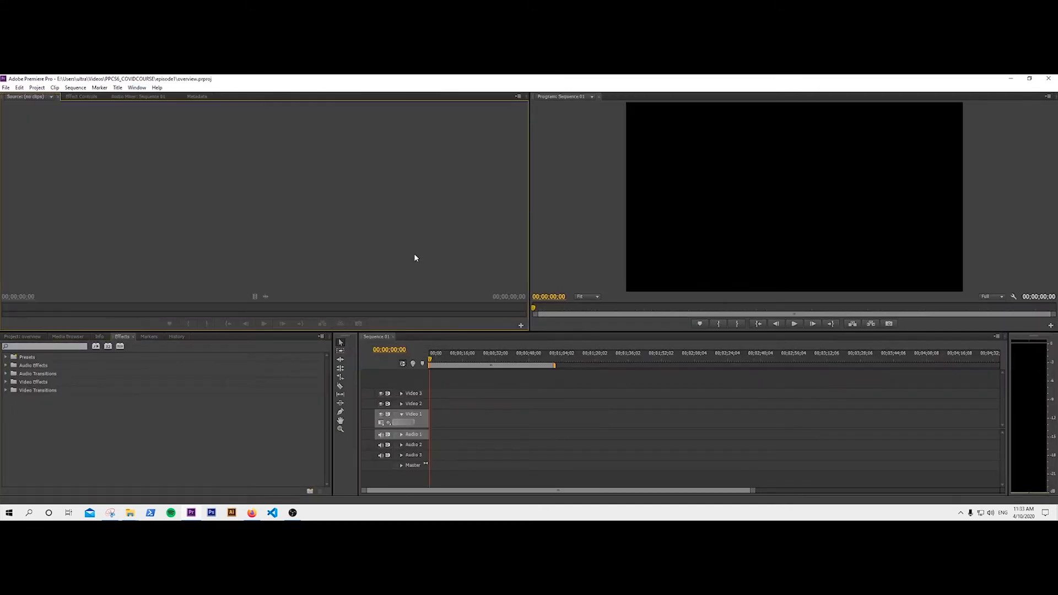
{"action": "left_click", "coordinate": [30, 336]}
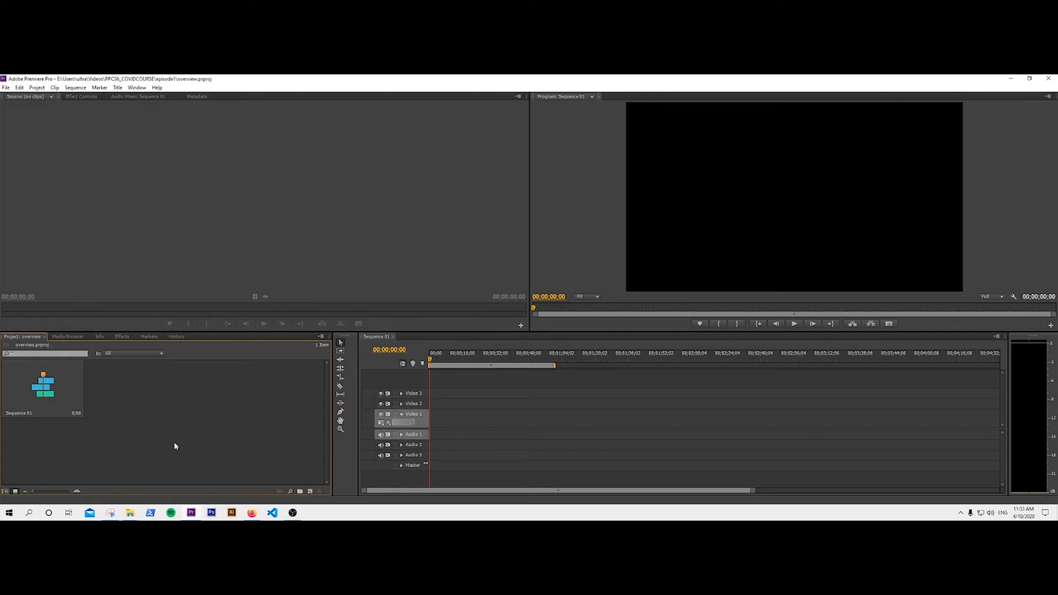
Drag three gull videos from the PPCS6_COVIDCOURSE folder into Premiere's Project panel.
{"action": "left_click", "coordinate": [133, 512]}
{"action": "left_click", "coordinate": [96, 481]}
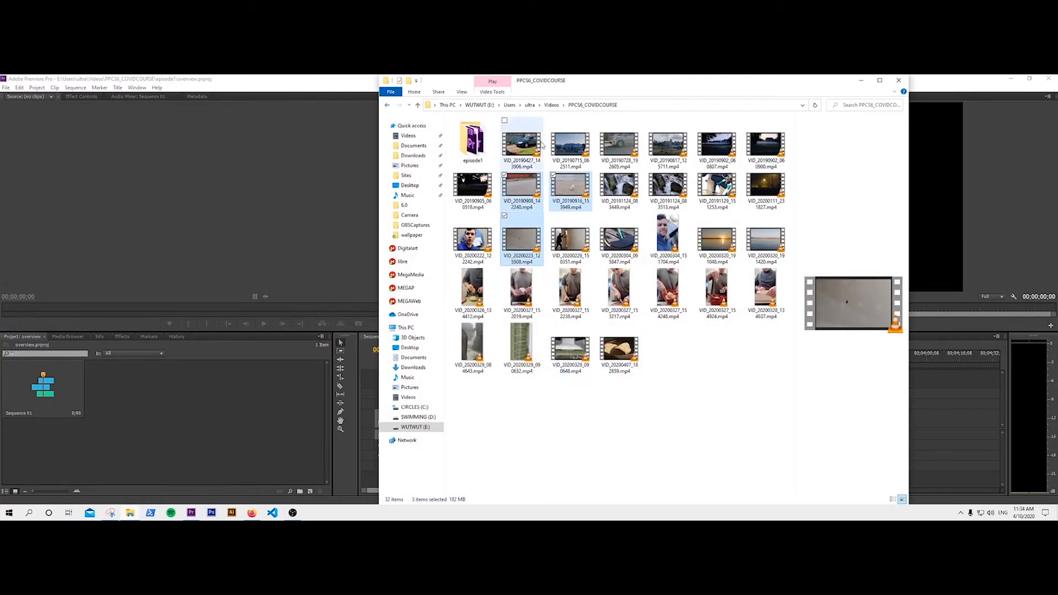
{"action": "left_click_drag", "start_coordinate": [518, 191], "coordinate": [206, 401]}
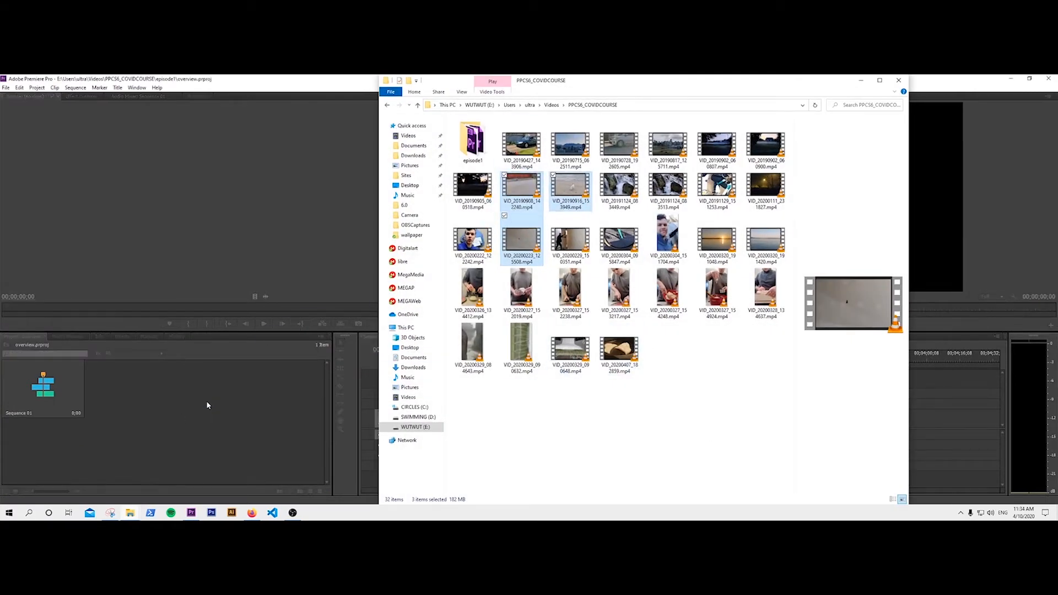
{"action": "left_click", "coordinate": [197, 427]}
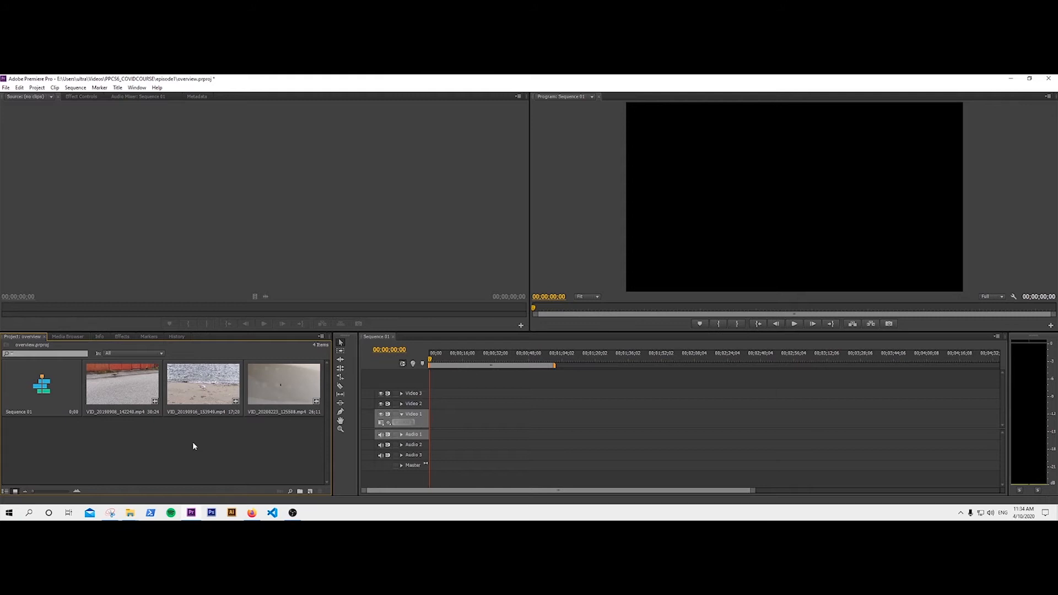
{"action": "key", "text": "ctrl+i"}
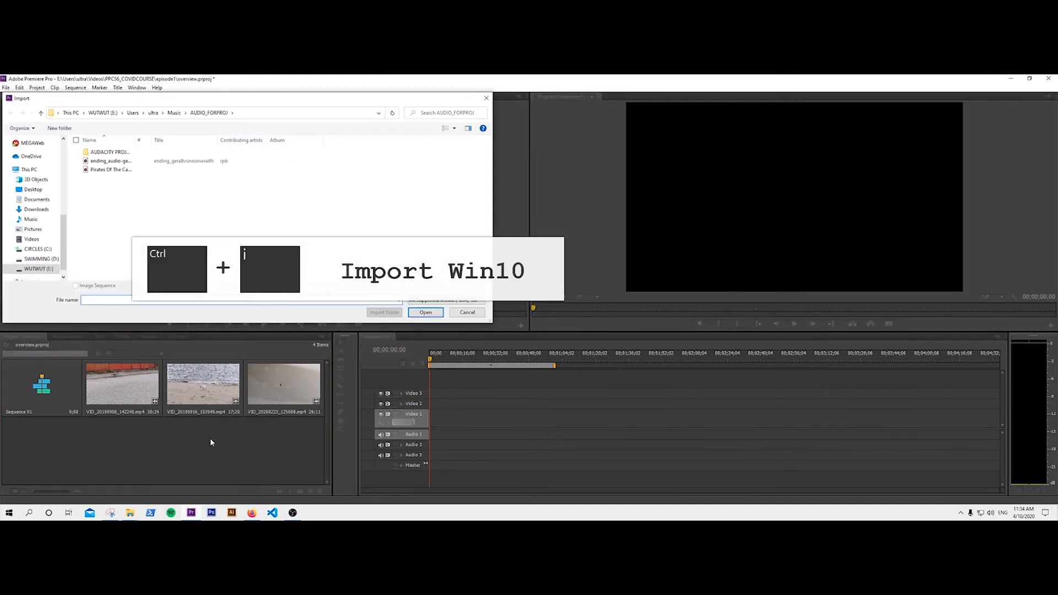
Cancel the Import dialog and return to the Project panel's clip list.
{"action": "left_click", "coordinate": [467, 312]}
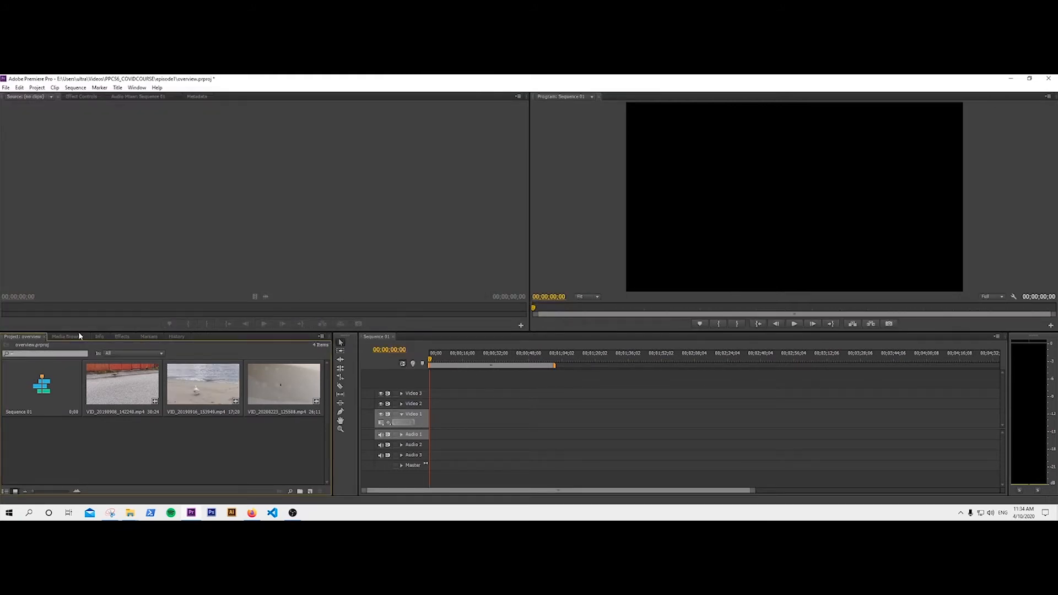
{"action": "left_click", "coordinate": [67, 336]}
{"action": "left_click", "coordinate": [25, 336]}
Load VID_20190916_153949.mp4 at its first frame and maximize the Source monitor.
{"action": "double_click", "coordinate": [194, 393]}
{"action": "left_click", "coordinate": [88, 308]}
{"action": "left_click_drag", "start_coordinate": [60, 309], "coordinate": [2, 309]}
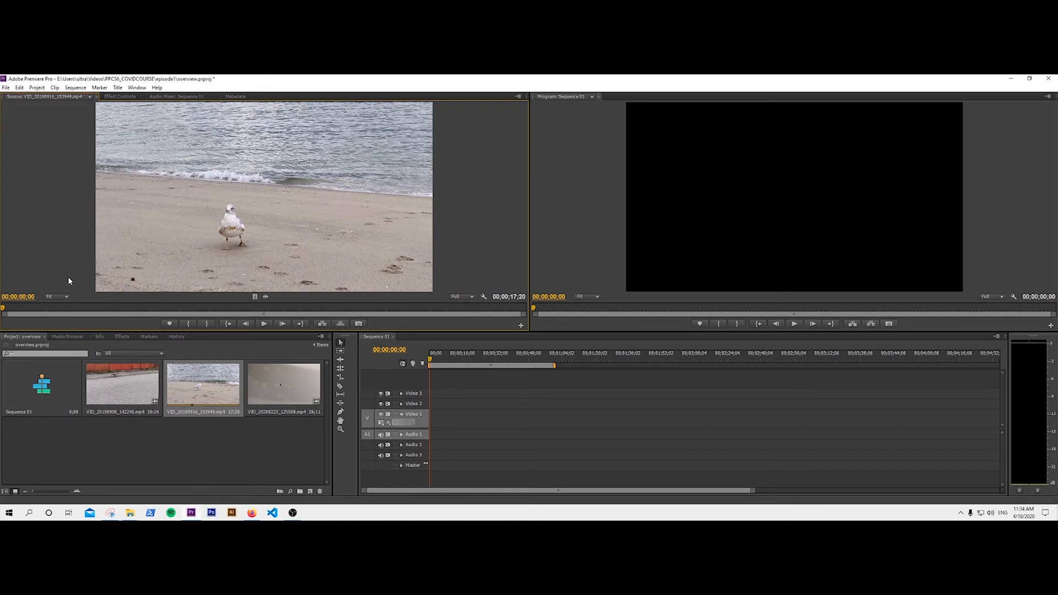
{"action": "key", "text": "grave"}
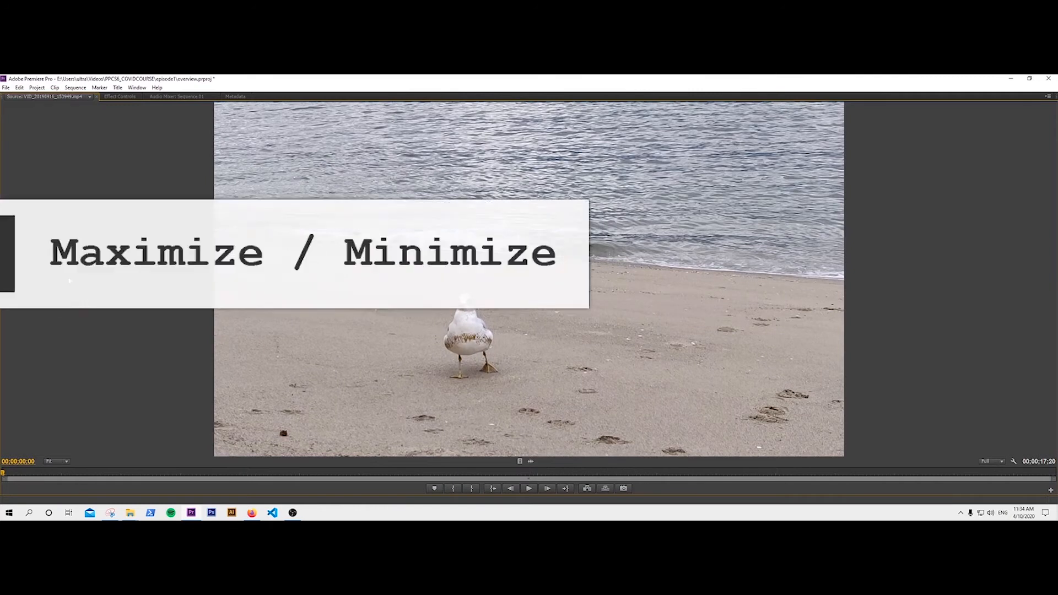
{"action": "key", "text": "grave"}
{"action": "key", "text": "grave"}
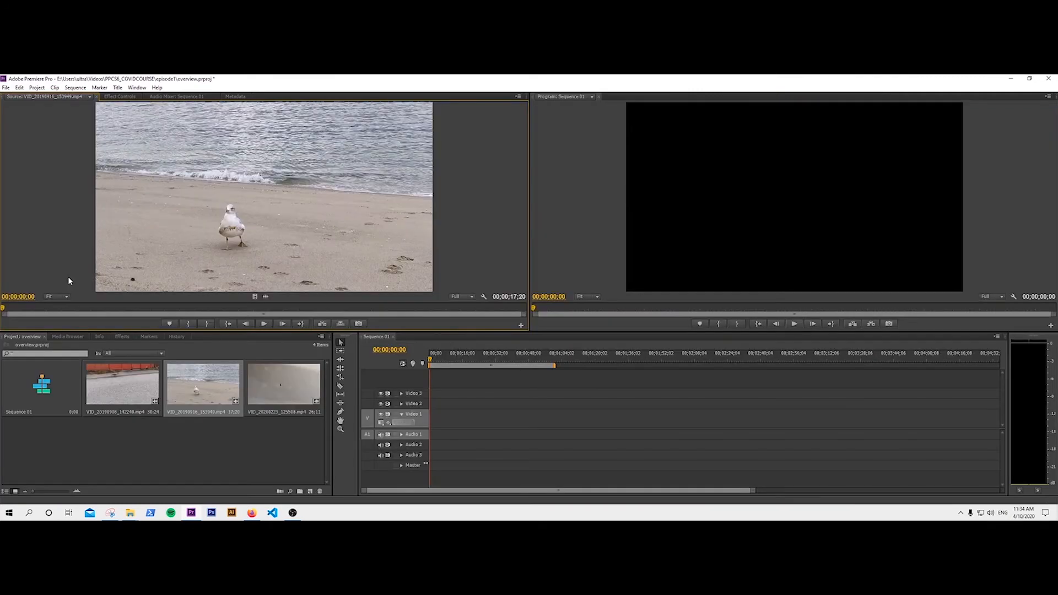
{"action": "key", "text": "grave"}
{"action": "key", "text": "grave"}
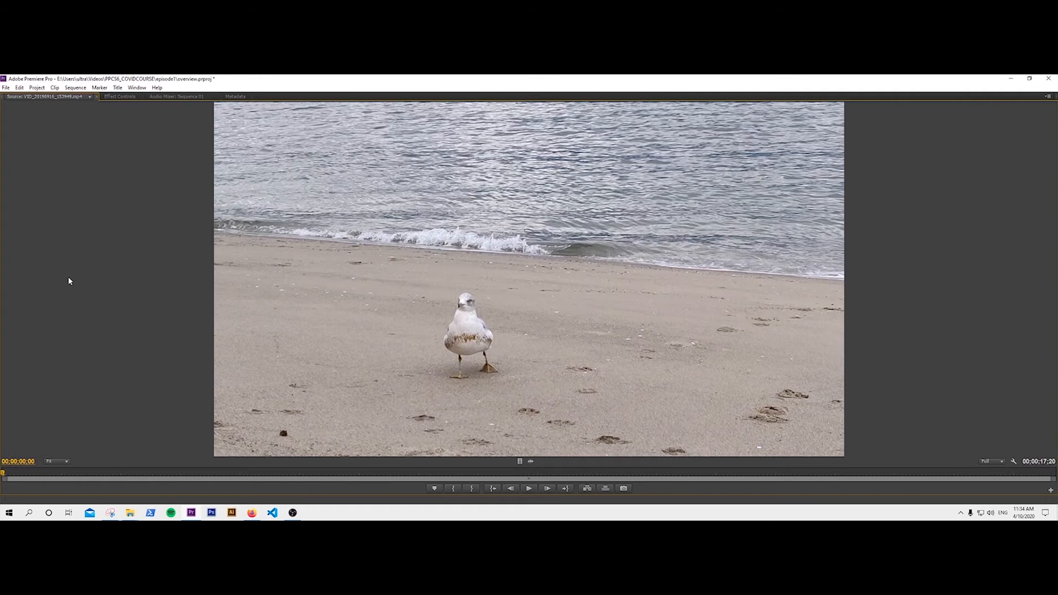
Mark an in point at the seagull clip's start, preview it, and clear a first out point.
{"action": "key", "text": "Right"}
{"action": "key", "text": "Right"}
{"action": "key", "text": "Left"}
{"action": "key", "text": "Left"}
{"action": "key", "text": "i"}
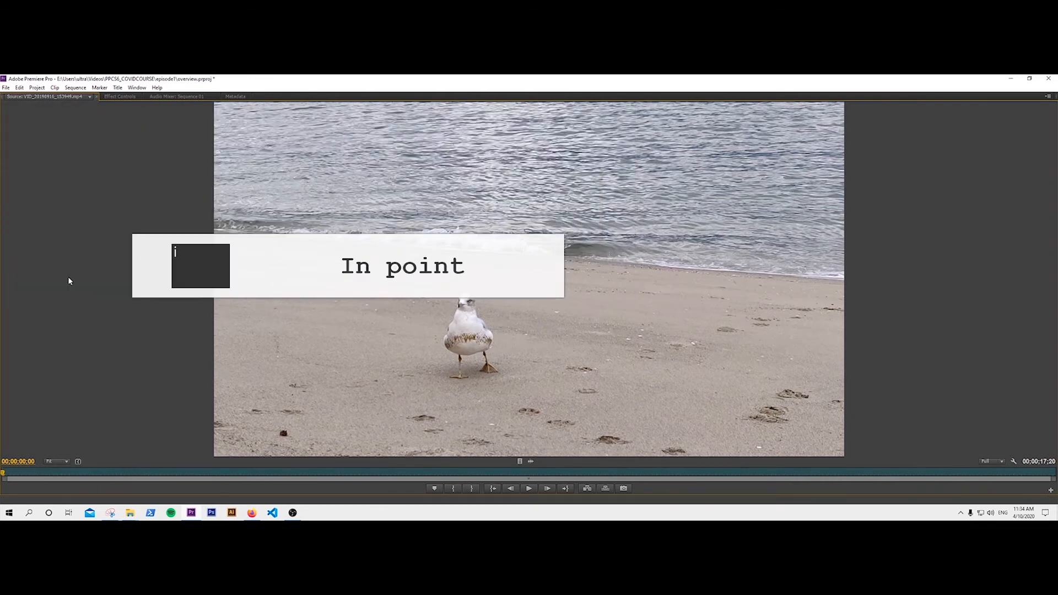
{"action": "key", "text": "l"}
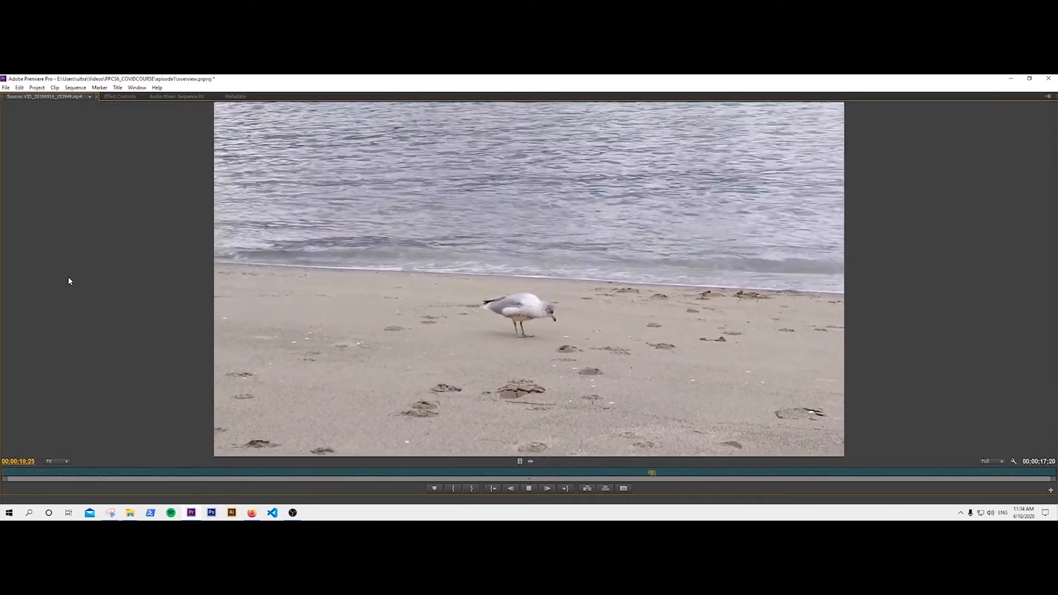
{"action": "key", "text": "k"}
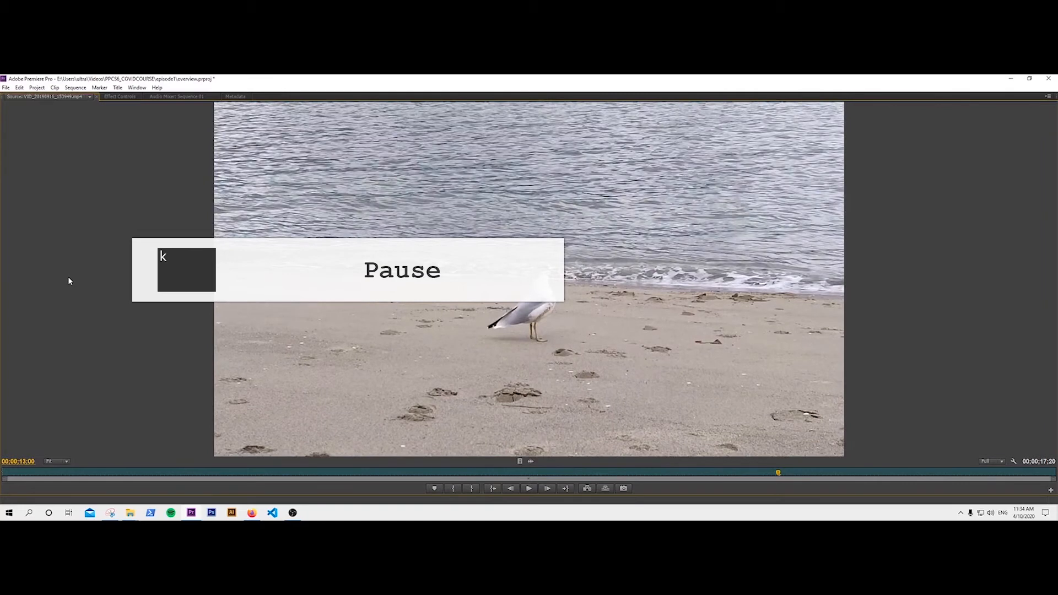
{"action": "key", "text": "l"}
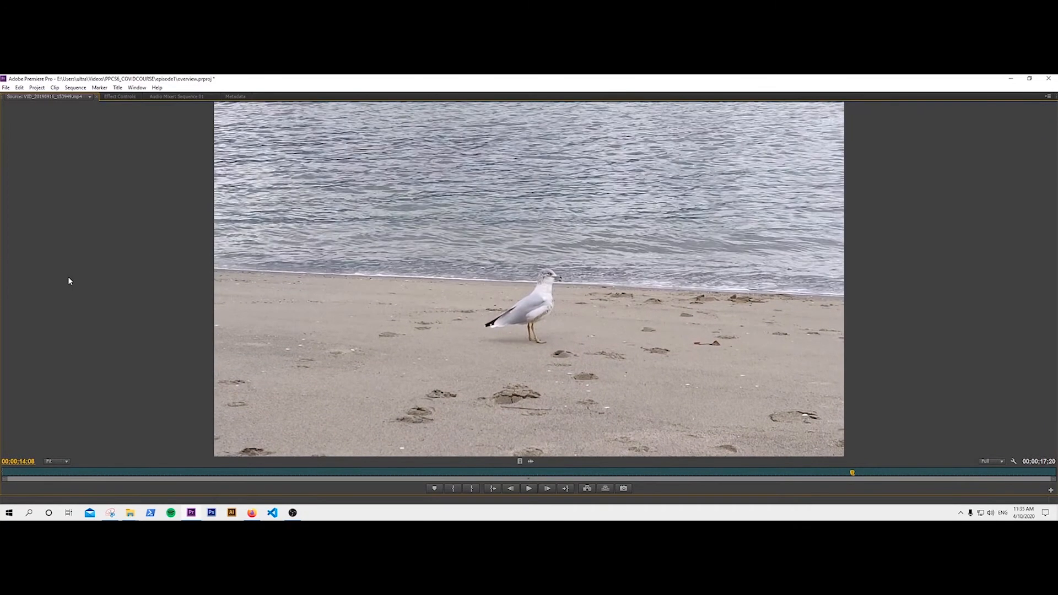
{"action": "key", "text": "l"}
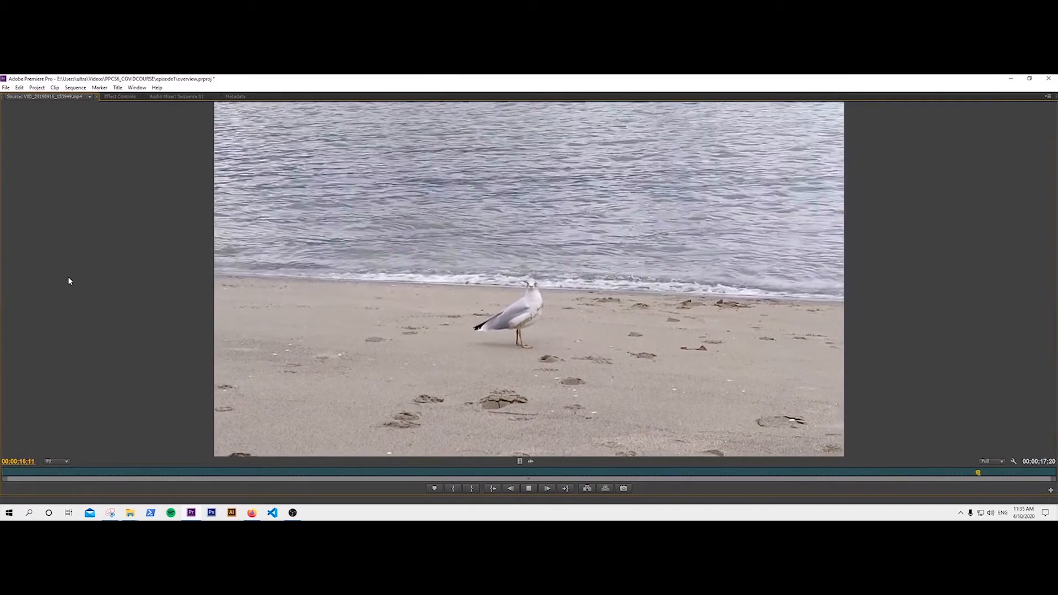
{"action": "key", "text": "Left"}
{"action": "key", "text": "Left"}
{"action": "key", "text": "Left"}
{"action": "key", "text": "Left"}
{"action": "key", "text": "Left"}
{"action": "key", "text": "Left"}
{"action": "key", "text": "Left"}
{"action": "key", "text": "Left"}
{"action": "key", "text": "Left"}
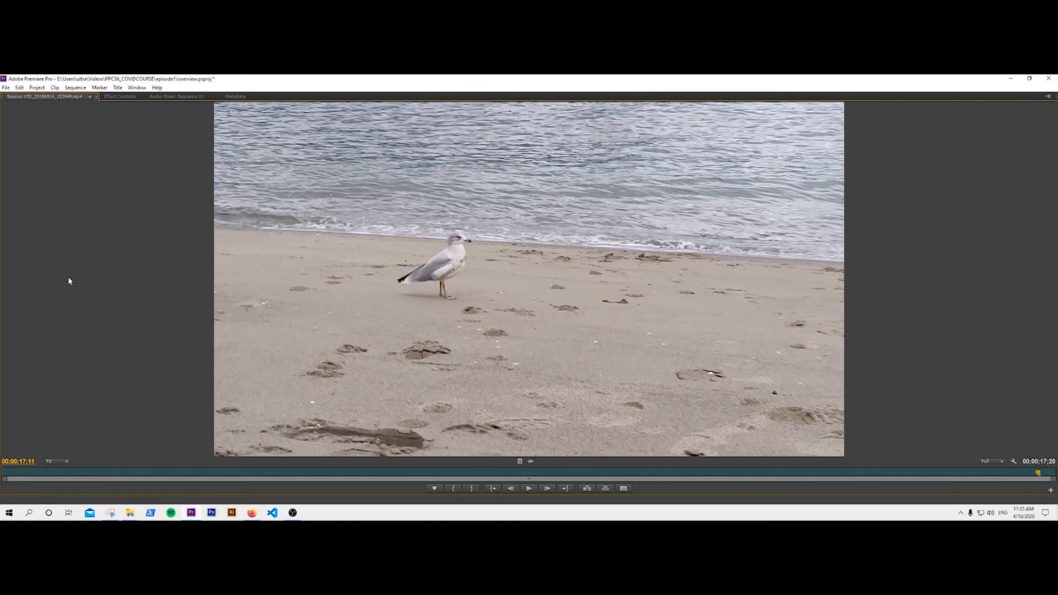
{"action": "key", "text": "j"}
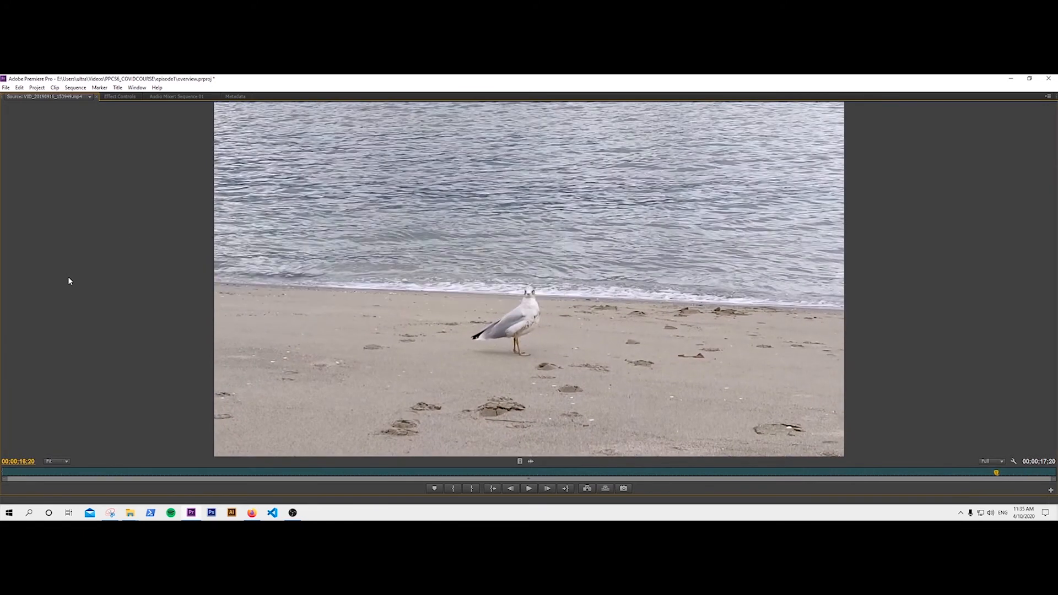
{"action": "key", "text": "o"}
{"action": "key", "text": "ctrl"}
{"action": "key", "text": "ctrl+shift+x"}
Mark the clip from 00;00;00;00 to 00;00;17;02, then restore the full layout.
{"action": "key", "text": "Home"}
{"action": "key", "text": "i"}
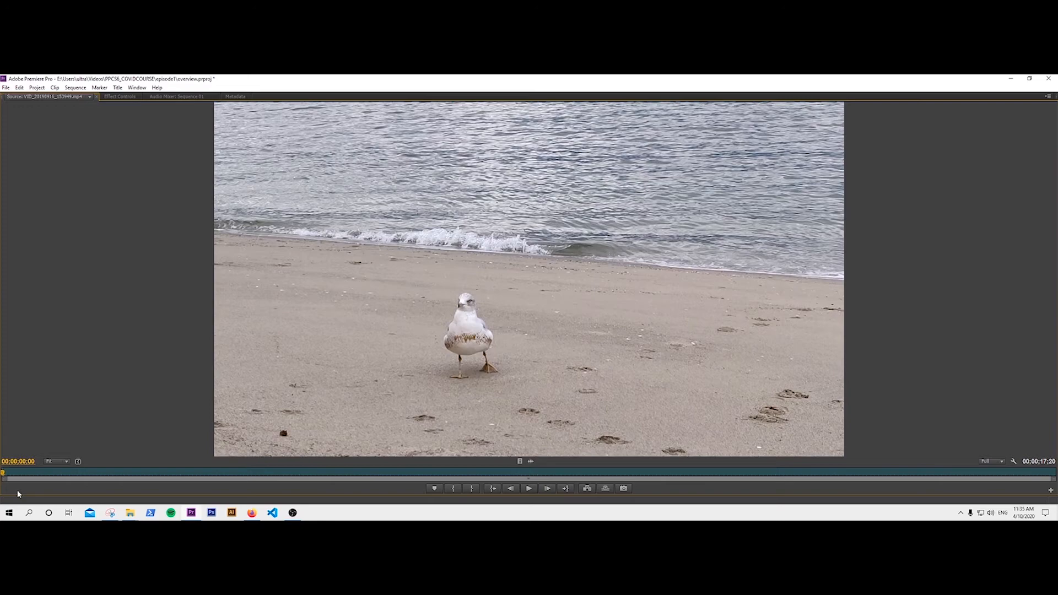
{"action": "left_click_drag", "start_coordinate": [4, 475], "coordinate": [1023, 448]}
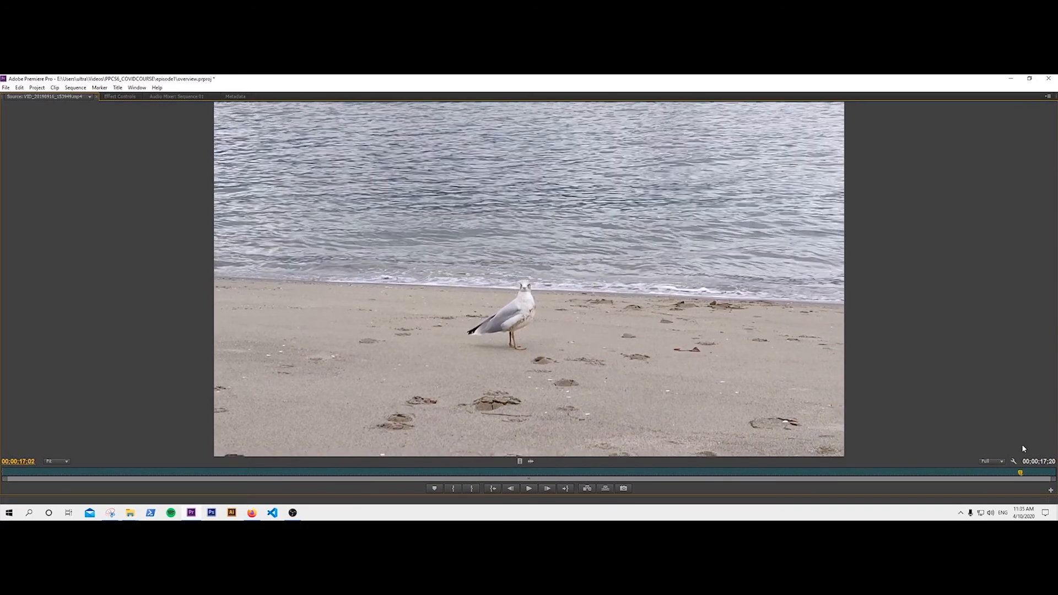
{"action": "key", "text": "o"}
{"action": "key", "text": "grave"}
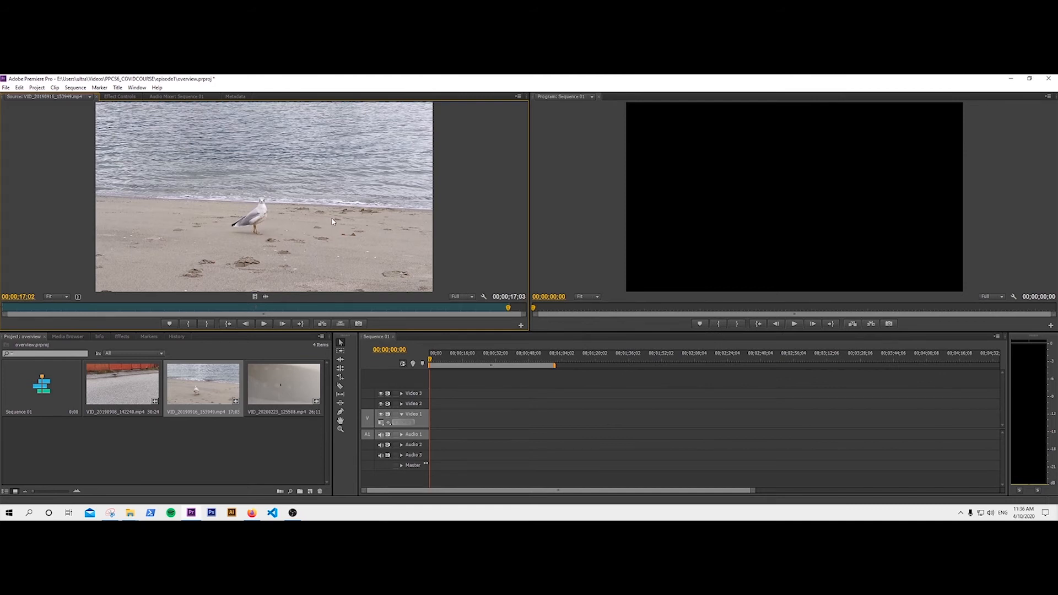
Drag the trimmed beach clip to Video 1 at 00;00;00;00 and match sequence settings.
{"action": "left_click_drag", "start_coordinate": [312, 214], "coordinate": [436, 427]}
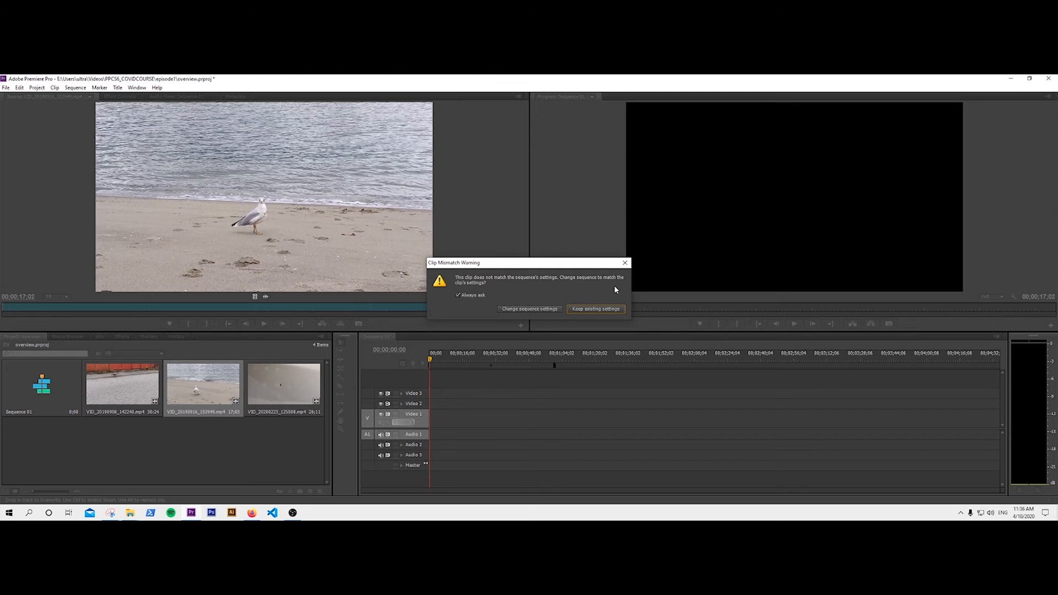
{"action": "left_click", "coordinate": [545, 309]}
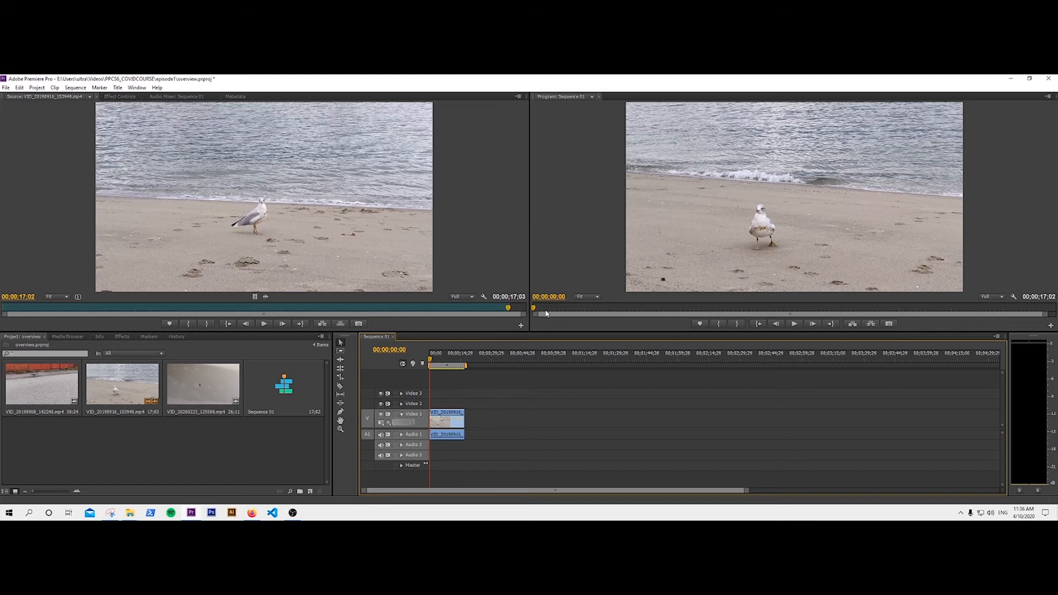
Load VID_20190908_142248 in a maximized Source monitor and try out trial in points.
{"action": "left_click", "coordinate": [137, 469]}
{"action": "double_click", "coordinate": [60, 384]}
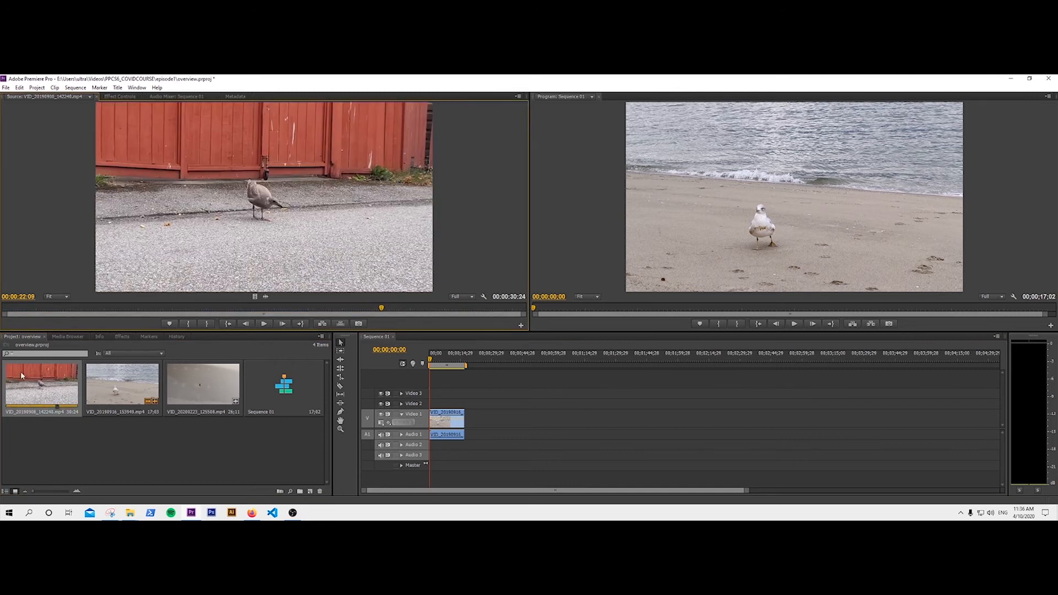
{"action": "left_click_drag", "start_coordinate": [381, 308], "coordinate": [2, 312]}
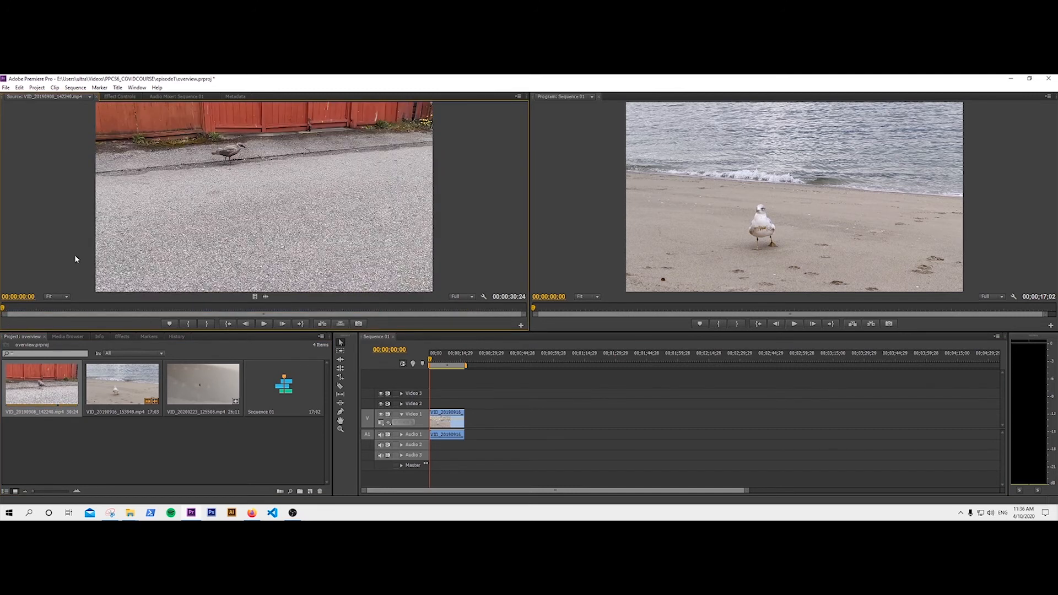
{"action": "key", "text": "grave"}
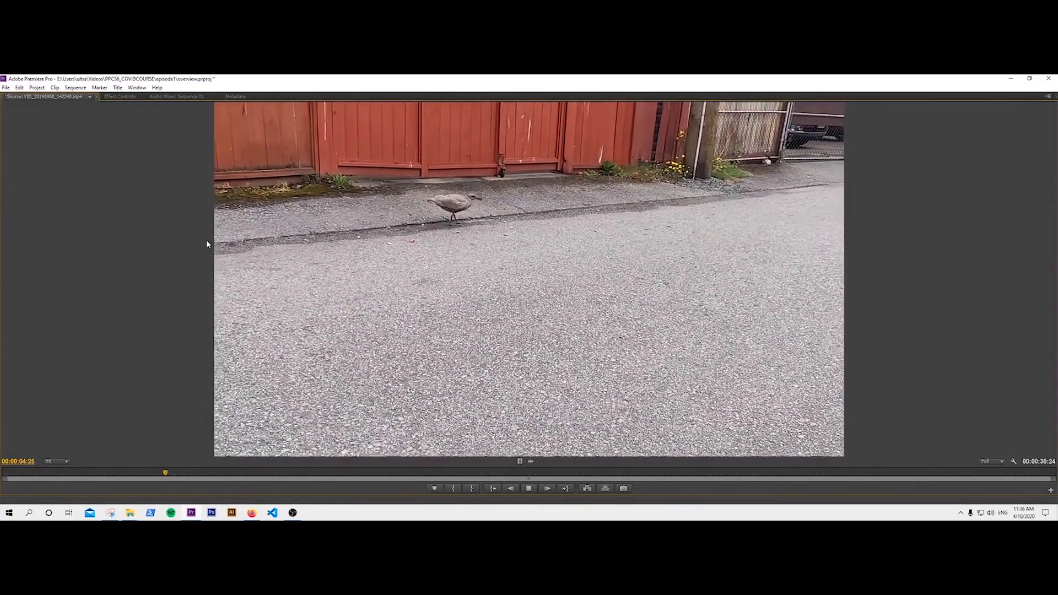
{"action": "key", "text": "space"}
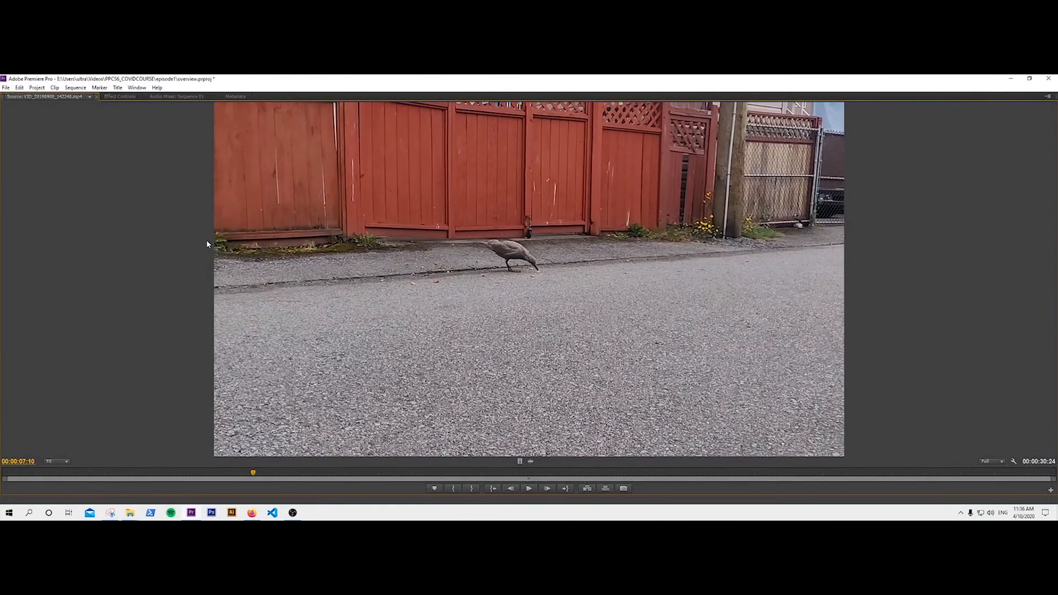
{"action": "key", "text": "i"}
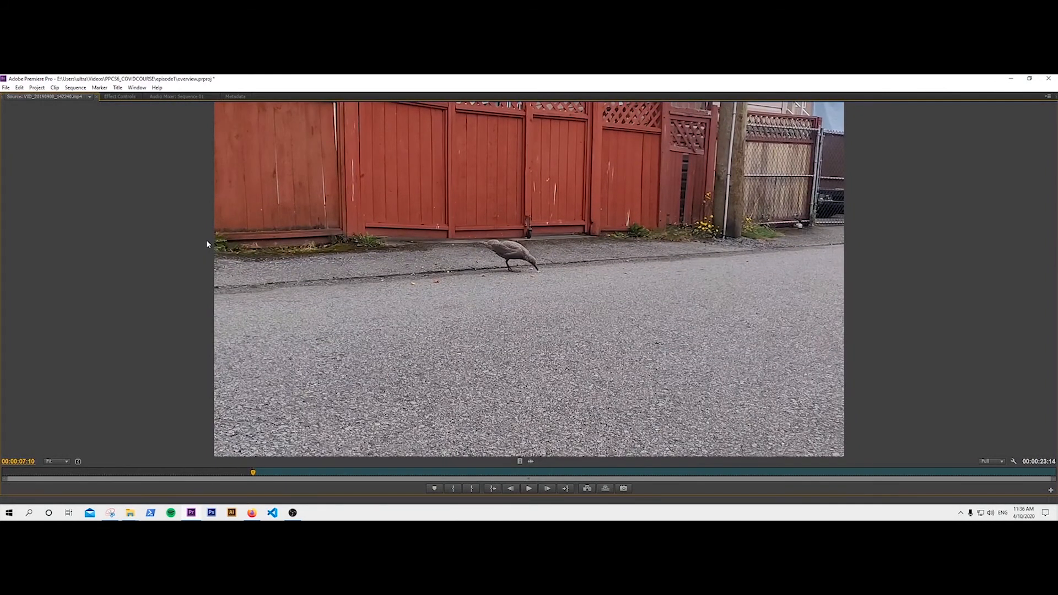
{"action": "key", "text": "ctrl+shift+i"}
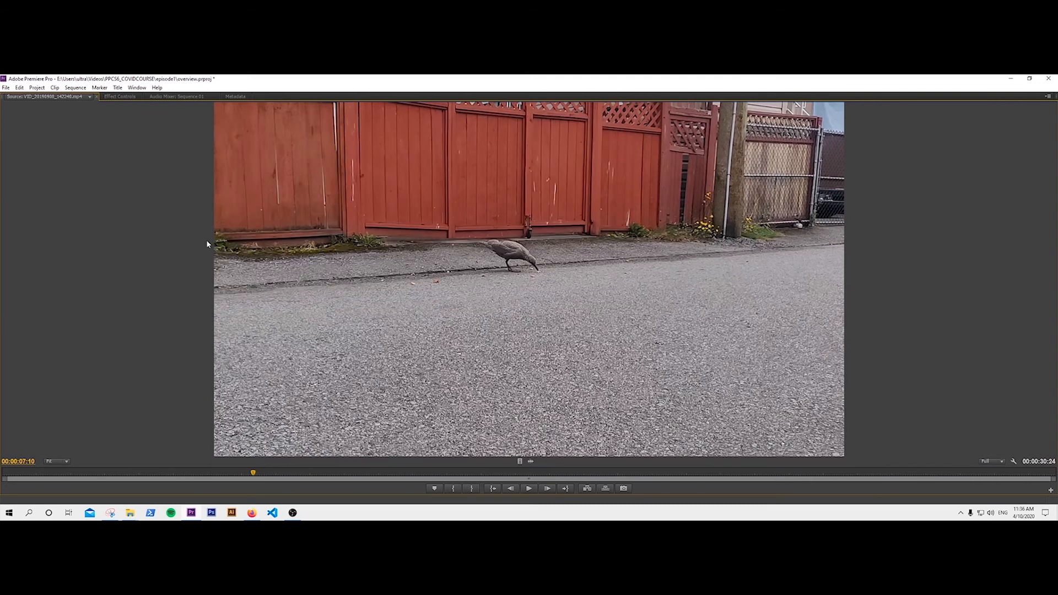
{"action": "key", "text": "i"}
{"action": "key", "text": "ctrl+shift+i"}
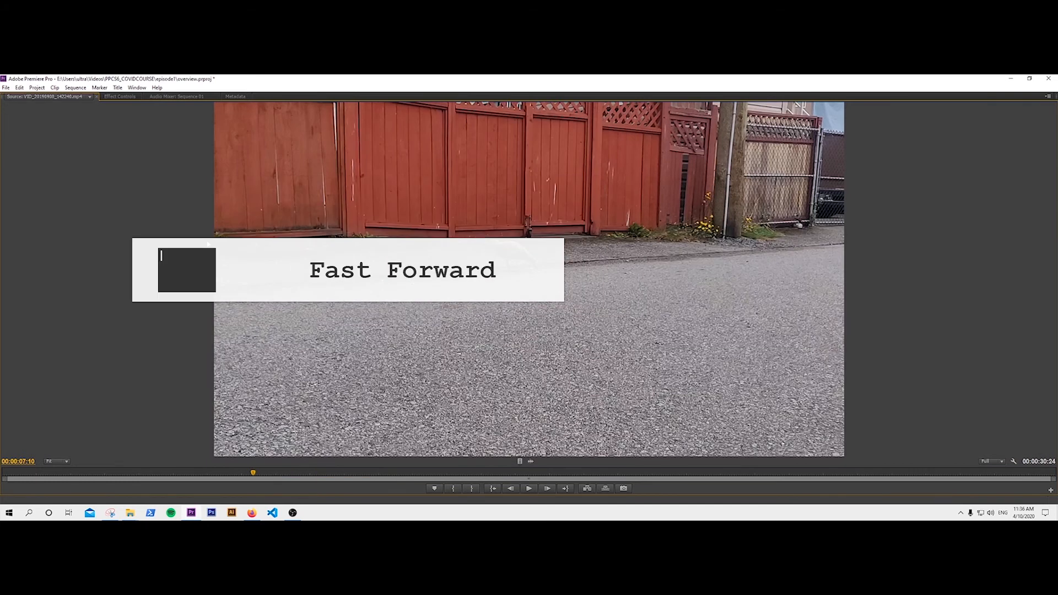
Mark the fence clip from 00;00;08;00 to 00;00;30;10 and restore the panel layout.
{"action": "key", "text": "l"}
{"action": "key", "text": "i"}
{"action": "key", "text": "l"}
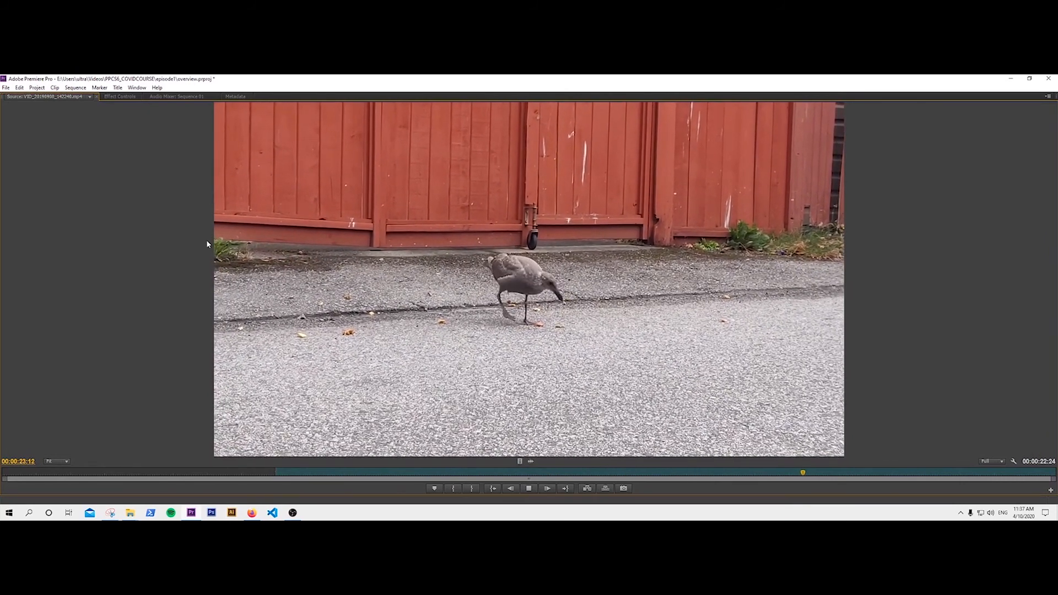
{"action": "key", "text": "k"}
{"action": "key", "text": "o"}
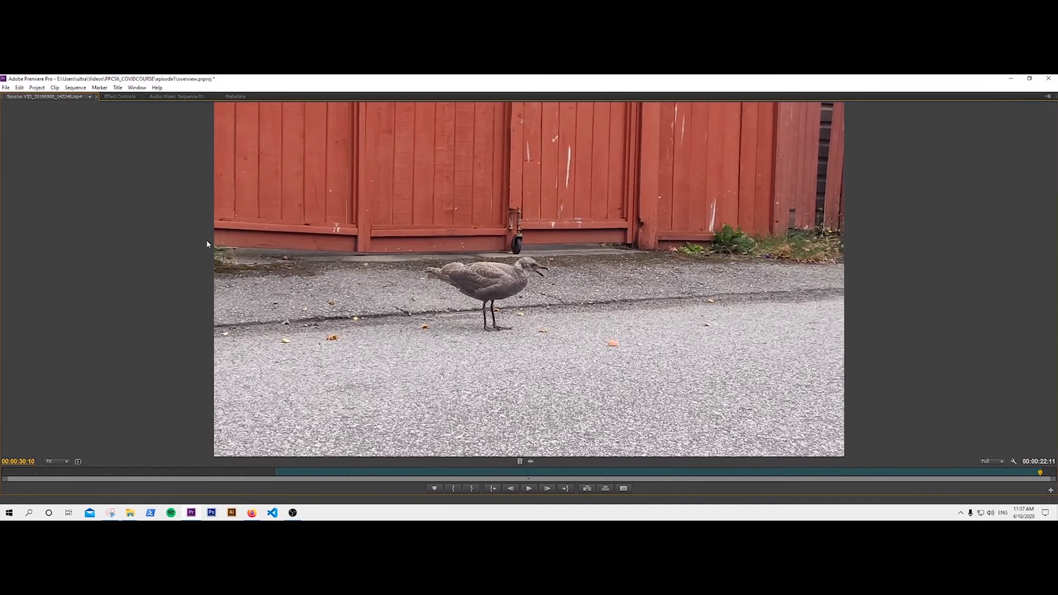
{"action": "key", "text": "grave"}
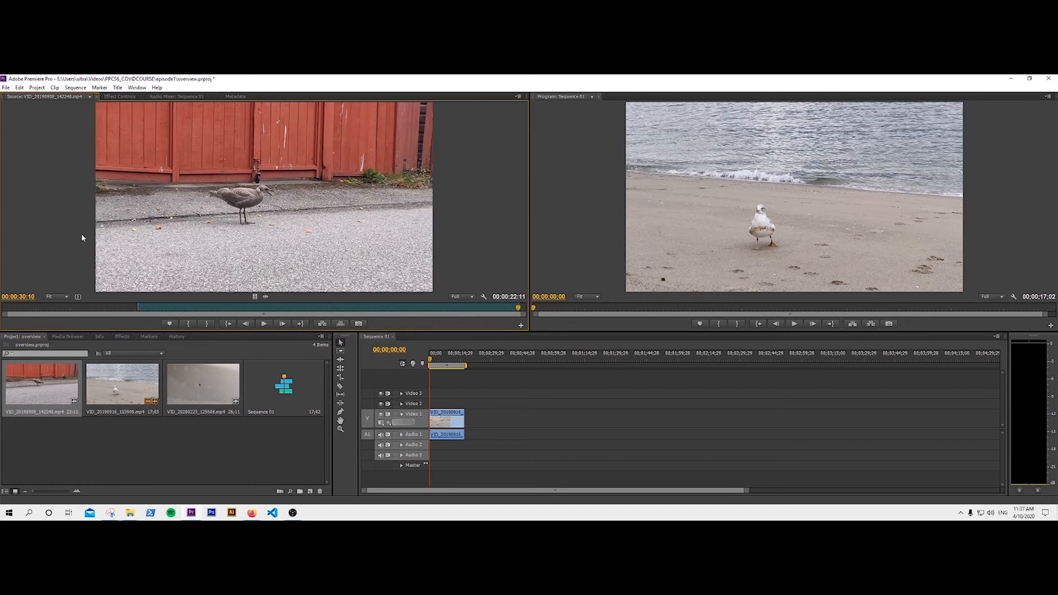
Overwrite the fence clip at the beach clip's end, so the sequence runs to 00;00;39;10.
{"action": "left_click_drag", "start_coordinate": [431, 362], "coordinate": [465, 365]}
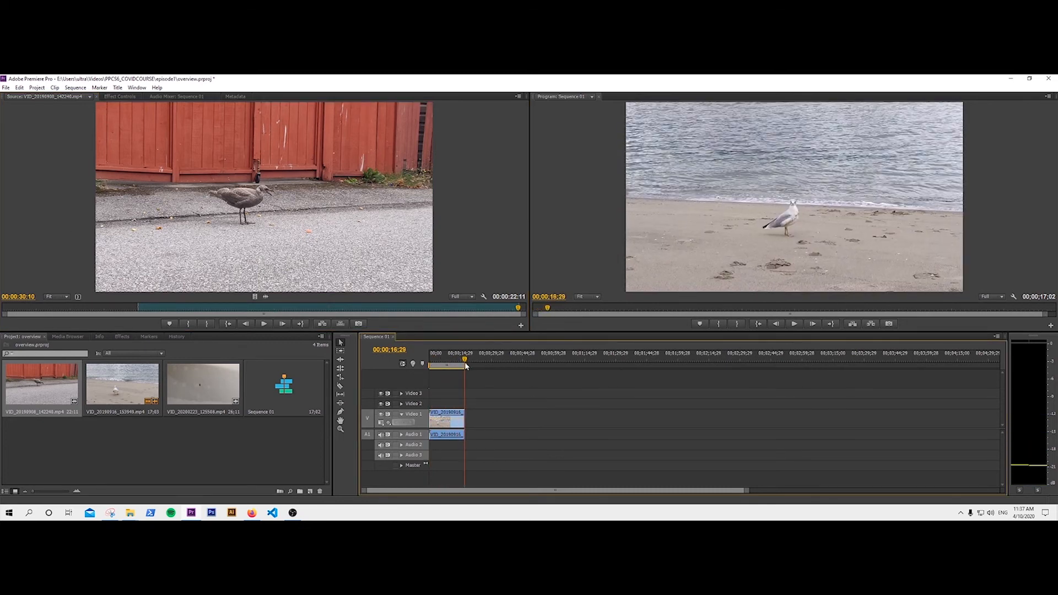
{"action": "left_click", "coordinate": [365, 229]}
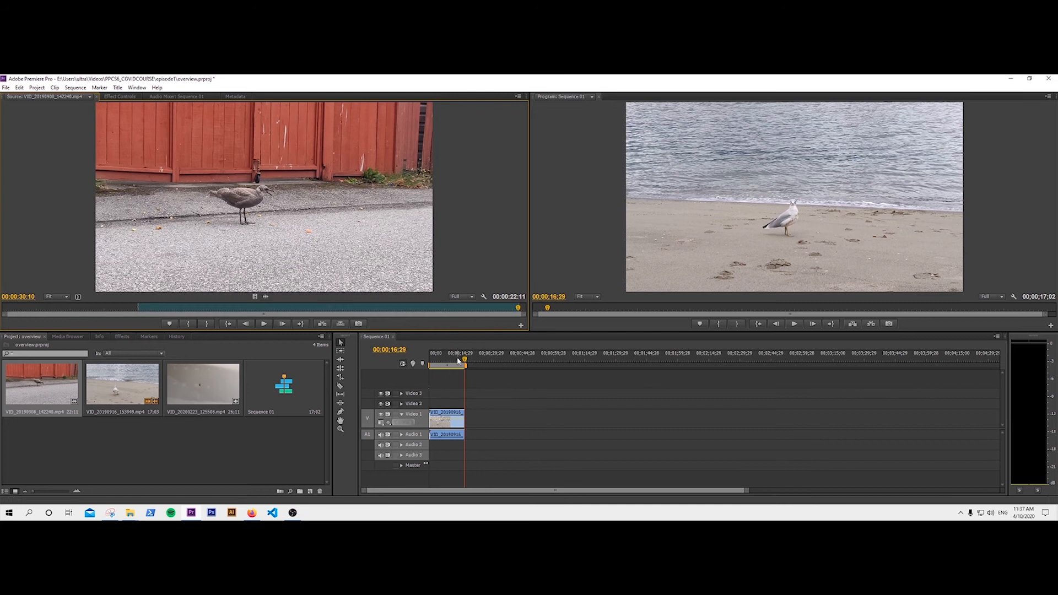
{"action": "key", "text": "period"}
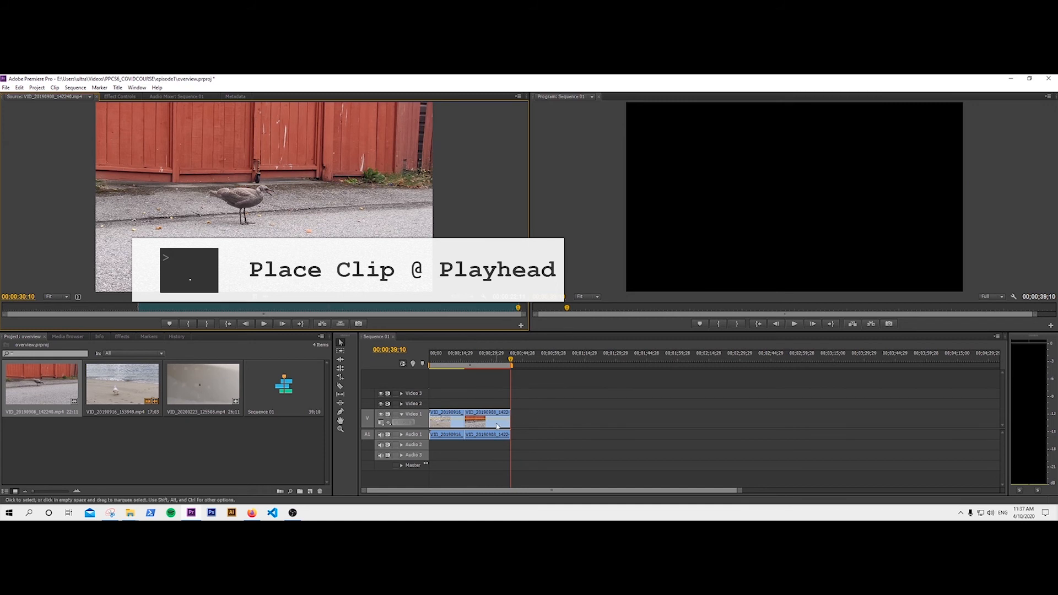
{"action": "left_click_drag", "start_coordinate": [497, 425], "coordinate": [499, 425]}
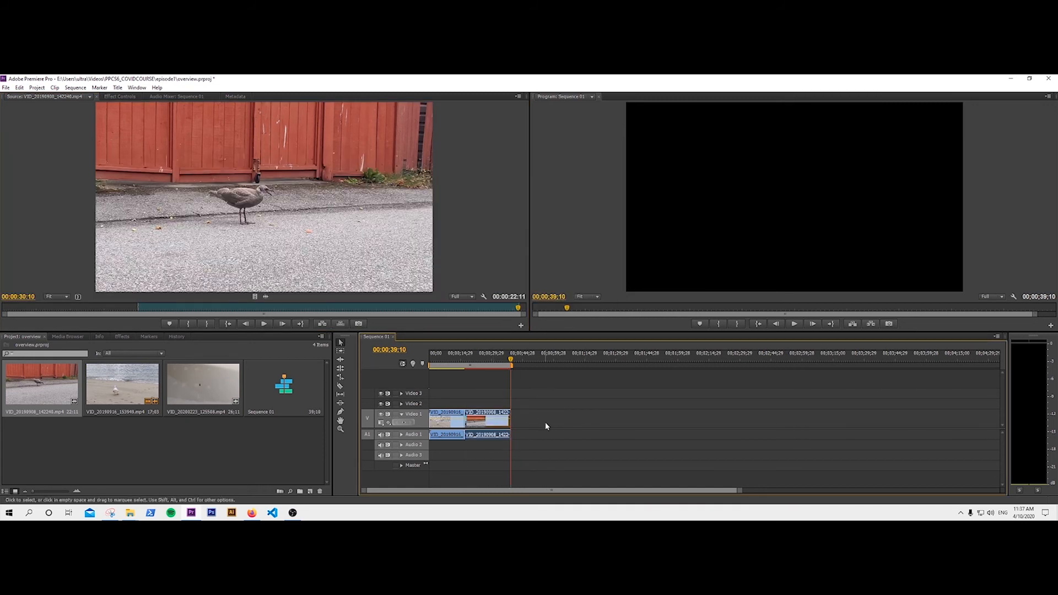
Load VID_20200223_125558.mp4, add a marker at 00;00;08;14, and replay it from the start.
{"action": "left_click", "coordinate": [220, 435]}
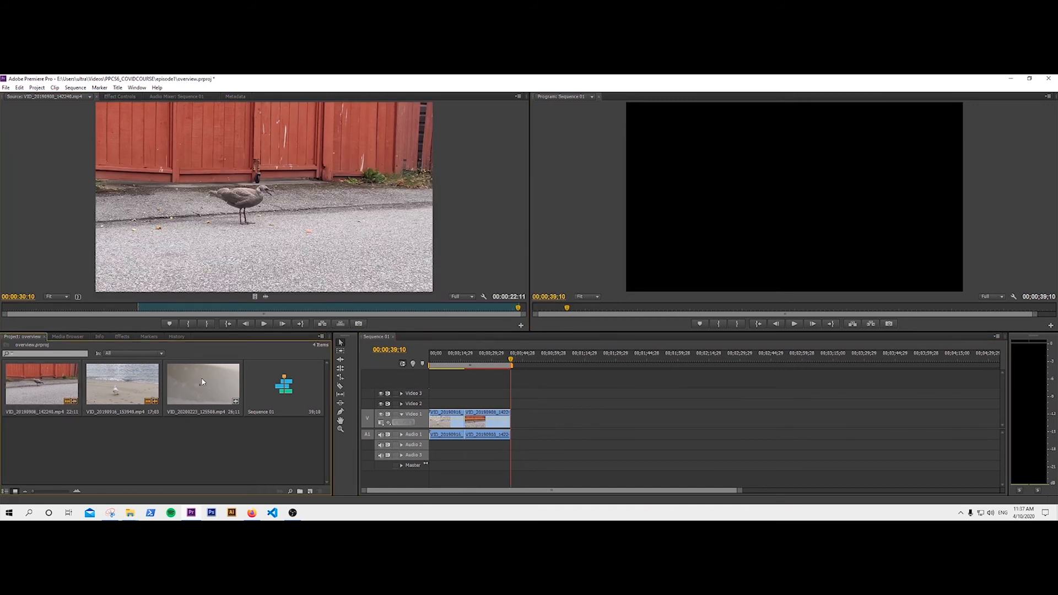
{"action": "double_click", "coordinate": [201, 379]}
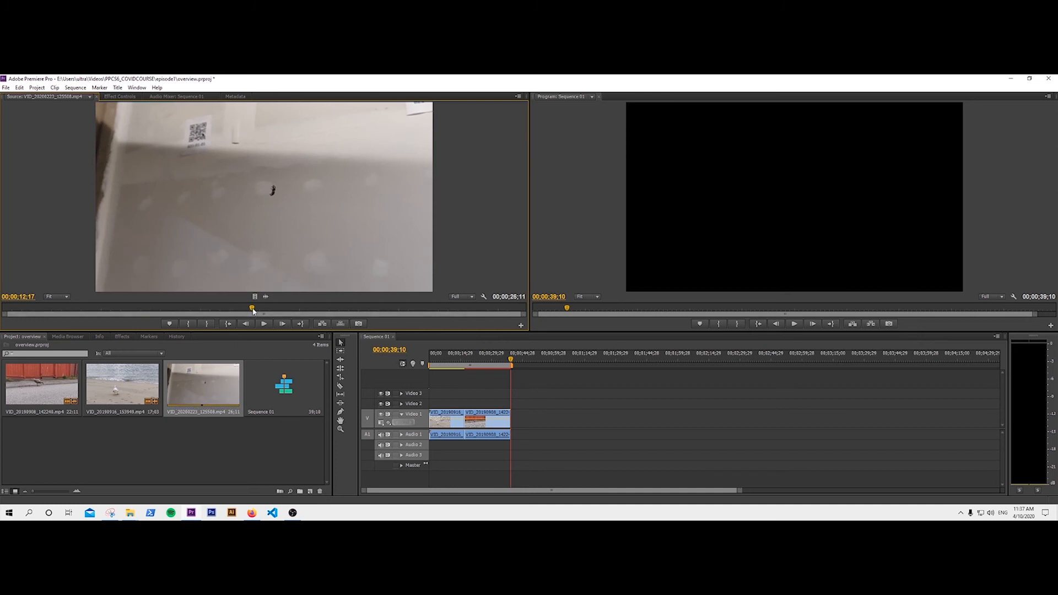
{"action": "left_click_drag", "start_coordinate": [253, 312], "coordinate": [172, 314]}
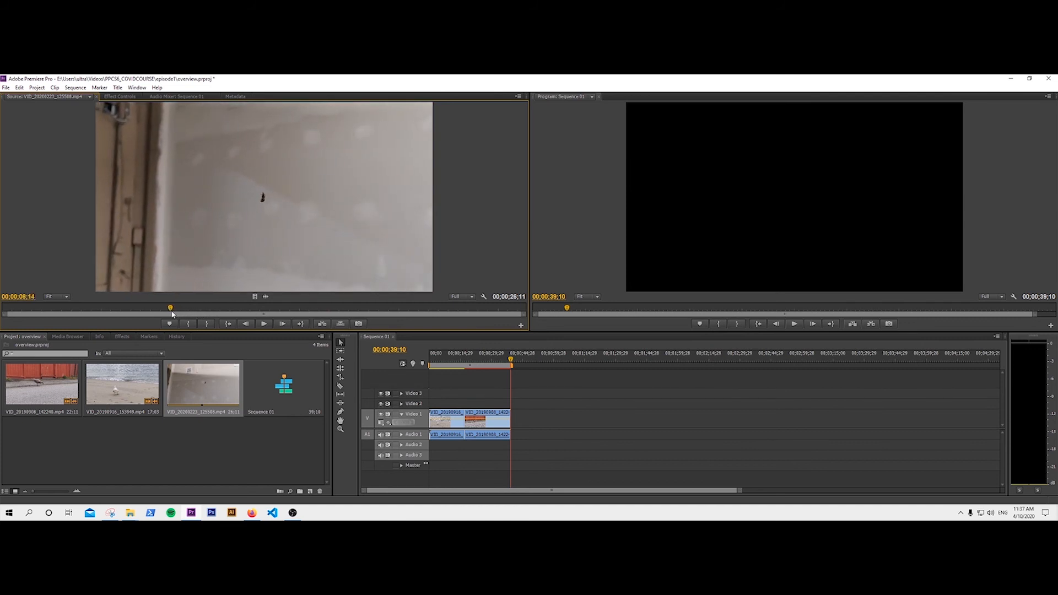
{"action": "key", "text": "m"}
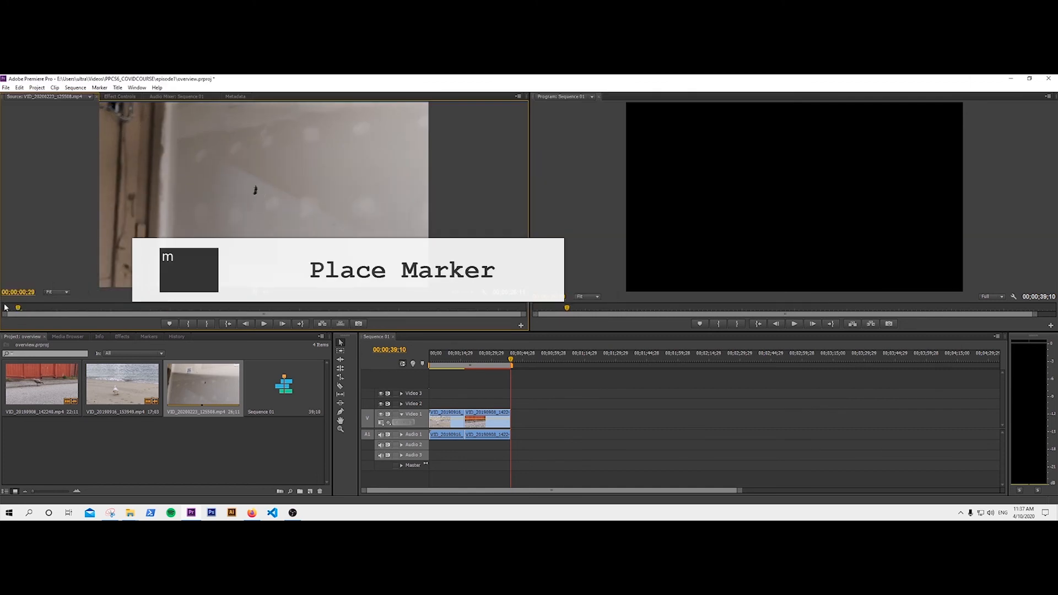
{"action": "left_click_drag", "start_coordinate": [170, 310], "coordinate": [1, 310]}
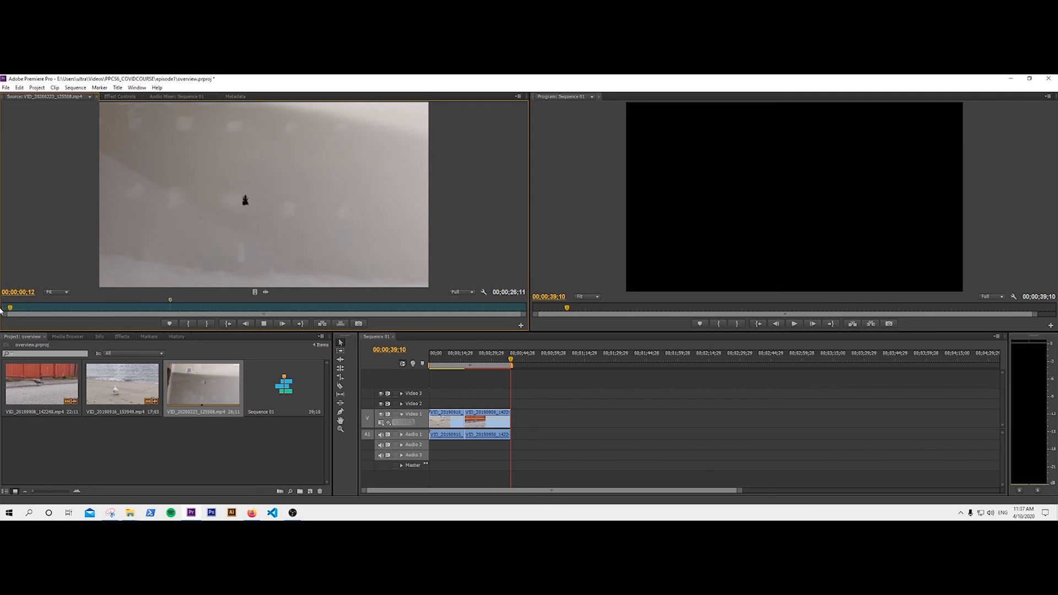
{"action": "key", "text": "space"}
{"action": "key", "text": "space"}
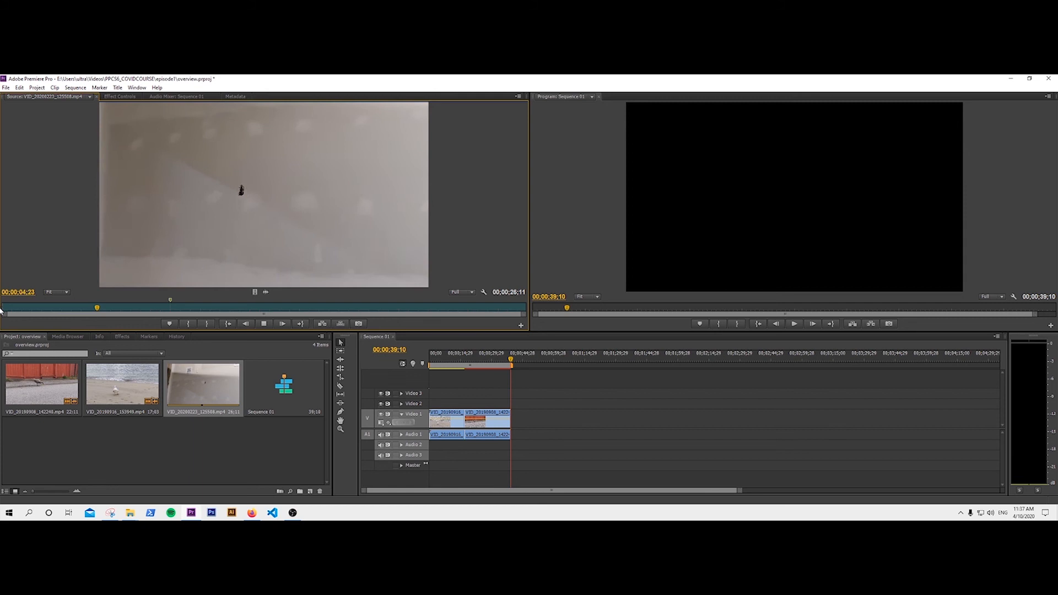
{"action": "key", "text": "space"}
Set the third gull clip's out point at 00;00;08;15 and overwrite it after the fence clip.
{"action": "key", "text": "j"}
{"action": "key", "text": "j"}
{"action": "key", "text": "k"}
{"action": "key", "text": "l"}
{"action": "key", "text": "k"}
{"action": "key", "text": "o"}
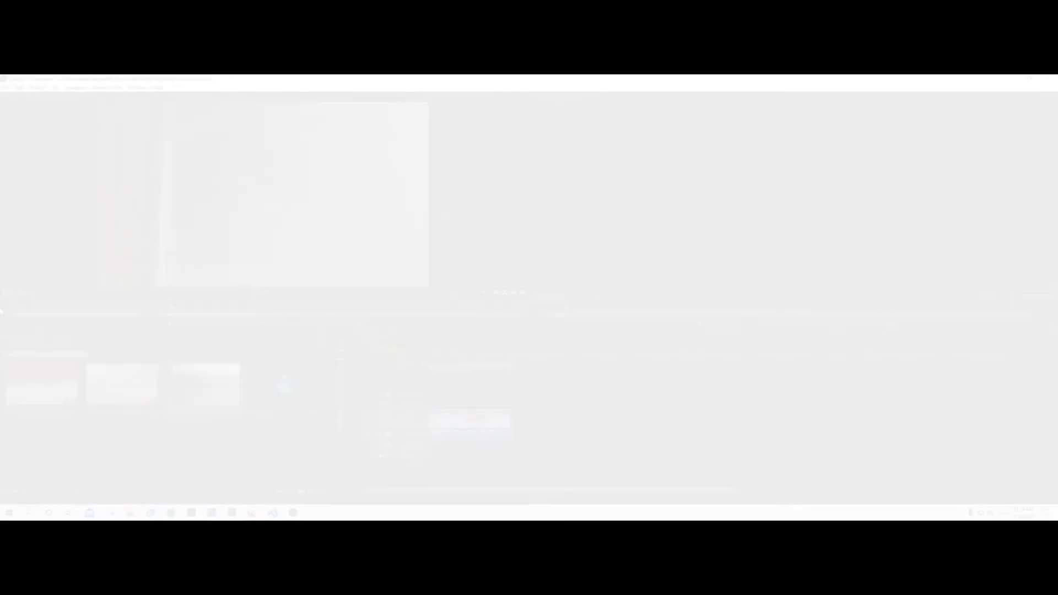
{"action": "key", "text": "."}
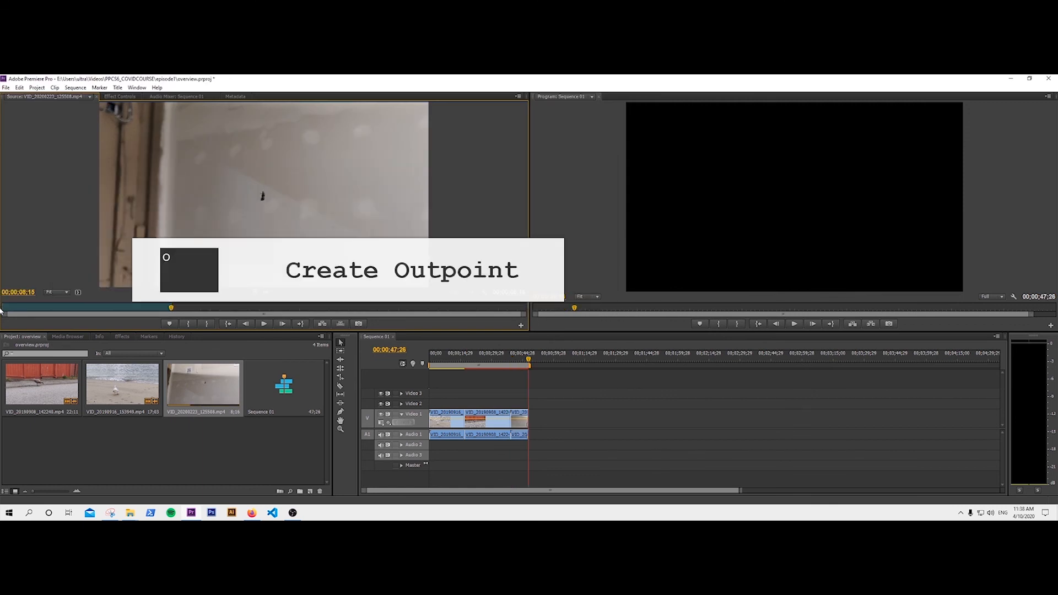